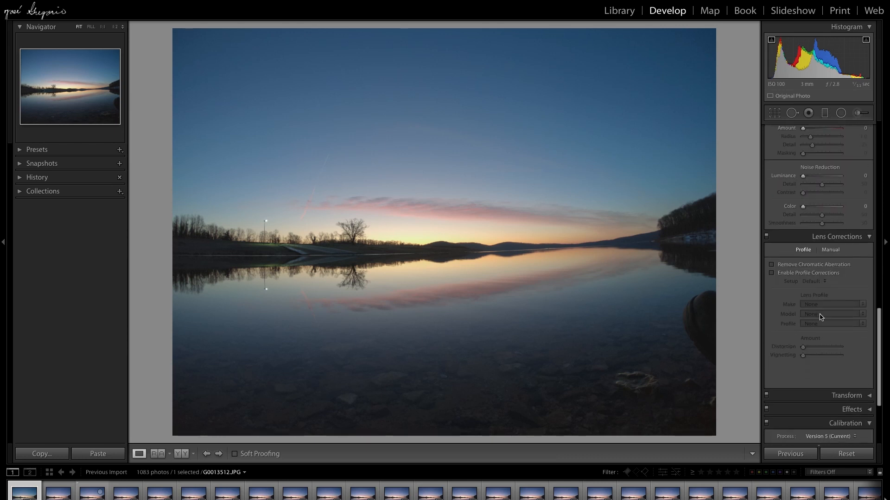
Step: Enable lens profile corrections for the photo and set Clarity to +20
{"action": "left_click", "coordinate": [771, 265]}
{"action": "left_click", "coordinate": [771, 265]}
{"action": "left_click", "coordinate": [772, 273]}
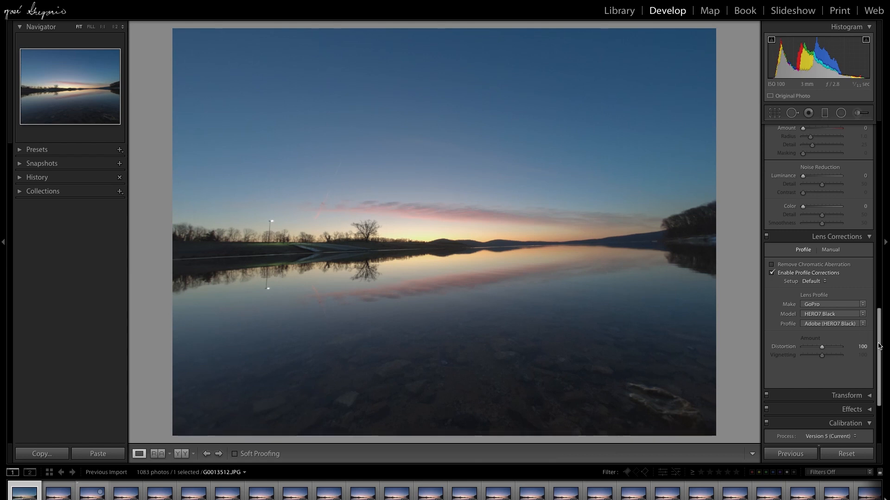
{"action": "left_click_drag", "start_coordinate": [880, 347], "coordinate": [878, 153]}
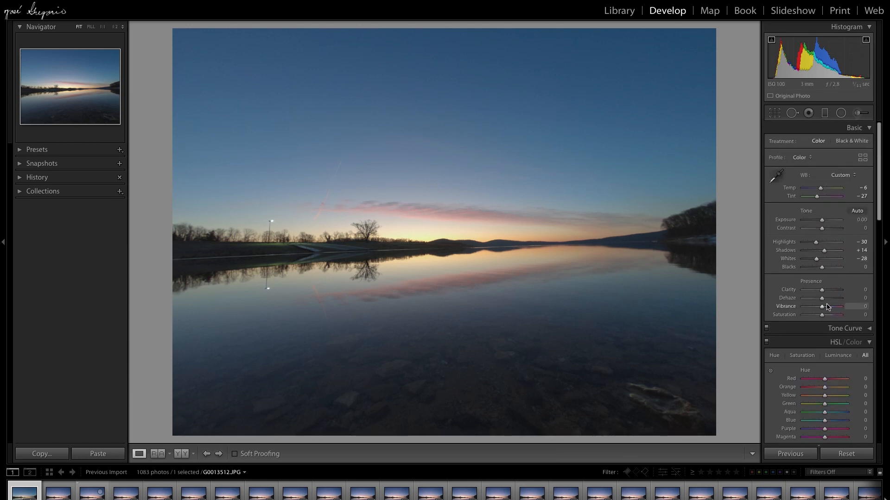
{"action": "left_click_drag", "start_coordinate": [821, 292], "coordinate": [825, 292]}
Step: Check the photo for noise full screen and zoomed in, set luminance noise reduction to 20 and raise its contrast slightly
{"action": "key", "text": "f"}
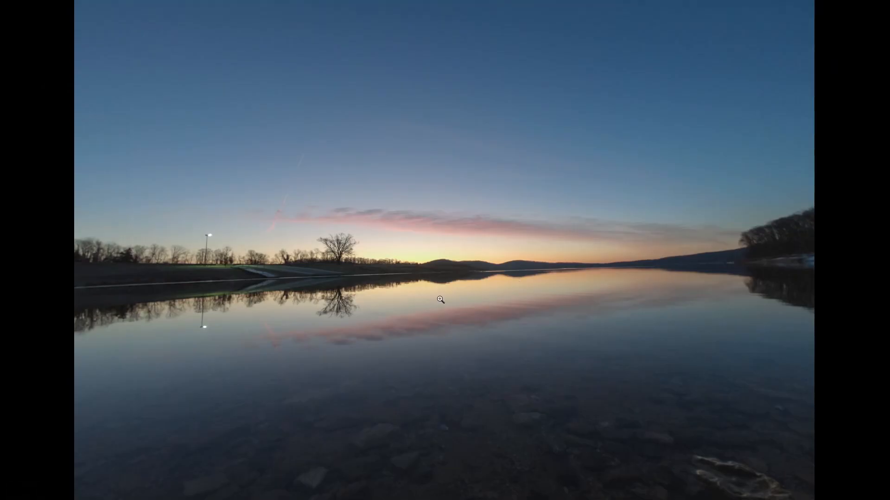
{"action": "key", "text": "z"}
{"action": "key", "text": "z"}
{"action": "key", "text": "f"}
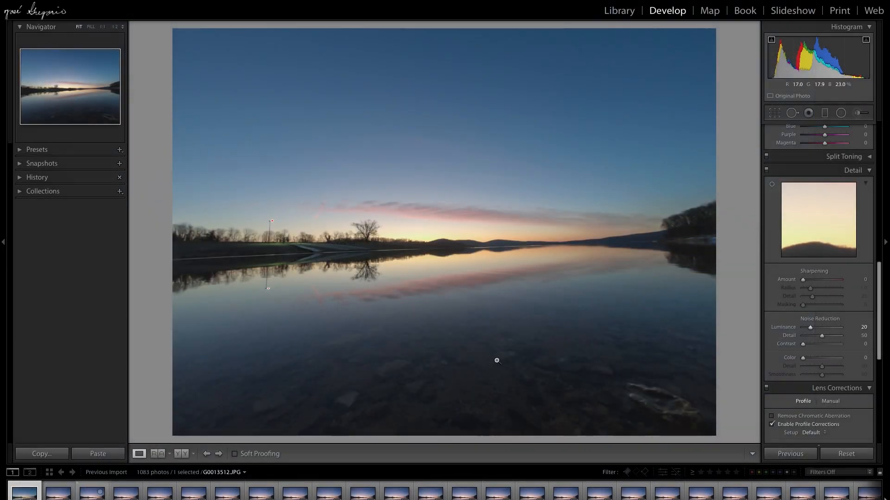
{"action": "left_click", "coordinate": [880, 294]}
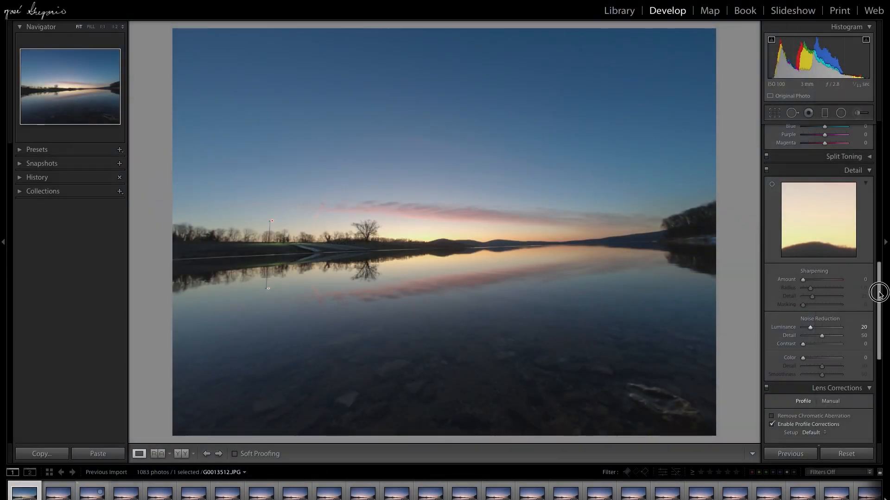
{"action": "left_click_drag", "start_coordinate": [880, 293], "coordinate": [877, 278]}
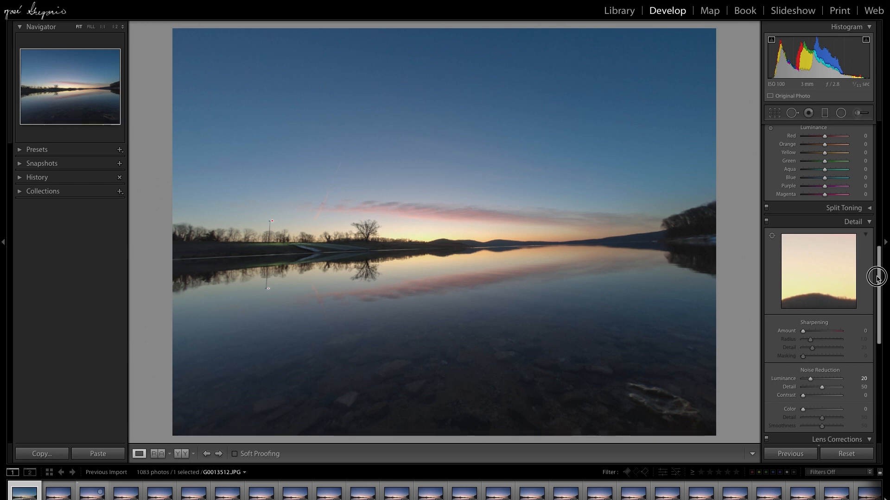
{"action": "left_click_drag", "start_coordinate": [803, 397], "coordinate": [806, 397]}
Step: Set Vibrance to +47 and Contrast to +37
{"action": "left_click_drag", "start_coordinate": [881, 259], "coordinate": [878, 148]}
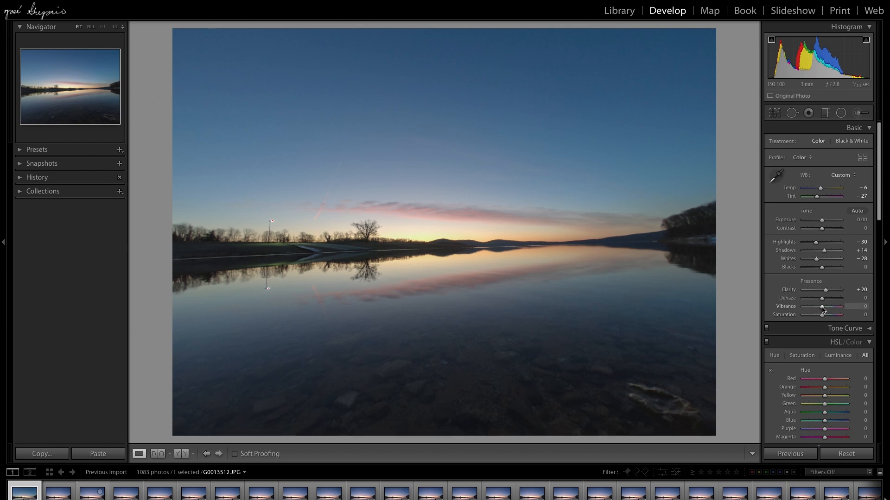
{"action": "left_click_drag", "start_coordinate": [822, 310], "coordinate": [830, 309]}
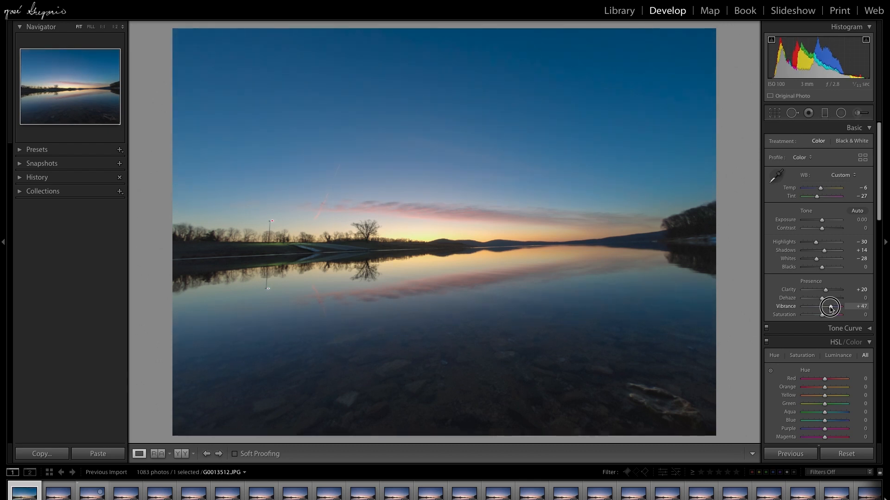
{"action": "left_click_drag", "start_coordinate": [831, 308], "coordinate": [831, 308]}
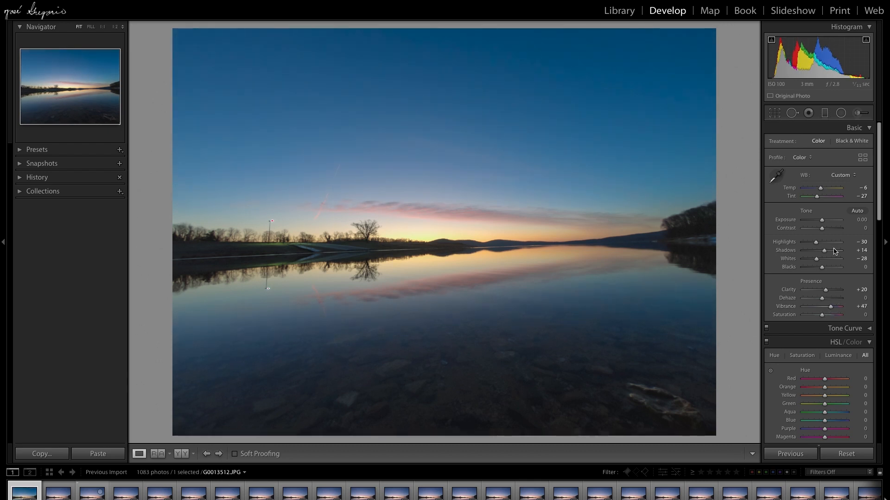
{"action": "left_click_drag", "start_coordinate": [822, 229], "coordinate": [830, 230]}
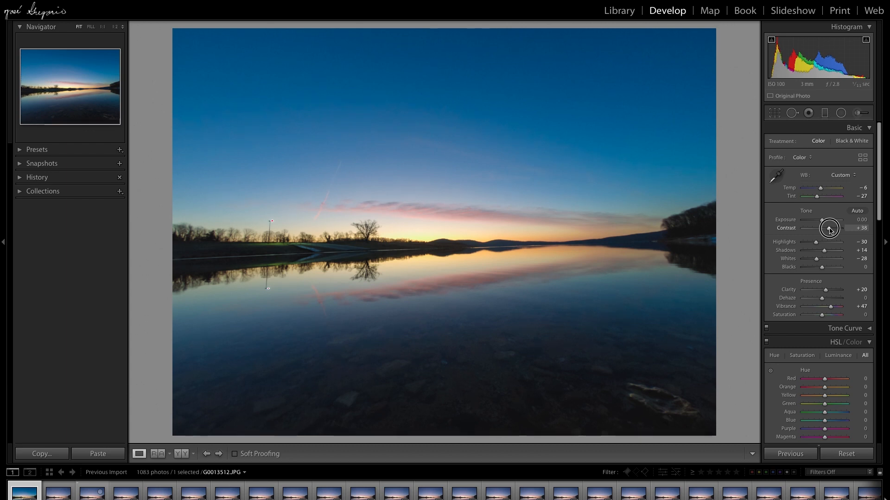
{"action": "left_click_drag", "start_coordinate": [830, 229], "coordinate": [828, 229]}
Step: Set the magenta hue to +6 and the color saturation to +39 for red, +45 for orange and +16 for yellow
{"action": "left_click_drag", "start_coordinate": [880, 193], "coordinate": [881, 243]}
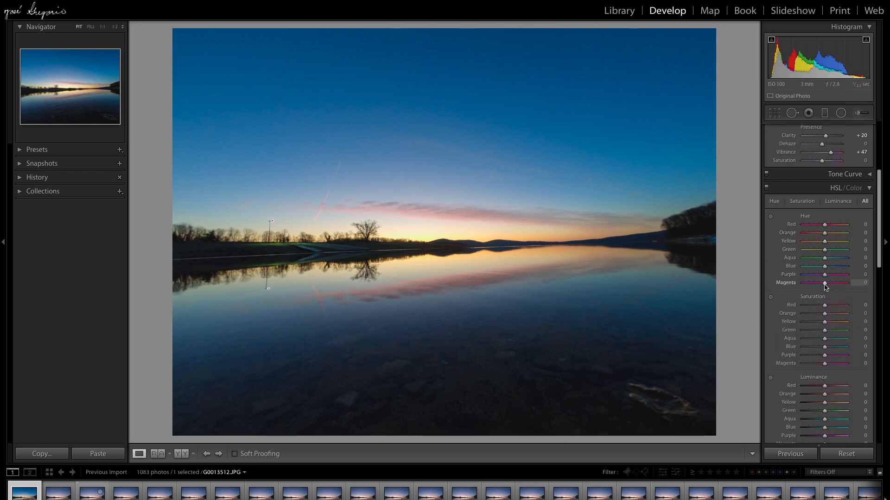
{"action": "left_click_drag", "start_coordinate": [825, 285], "coordinate": [826, 286]}
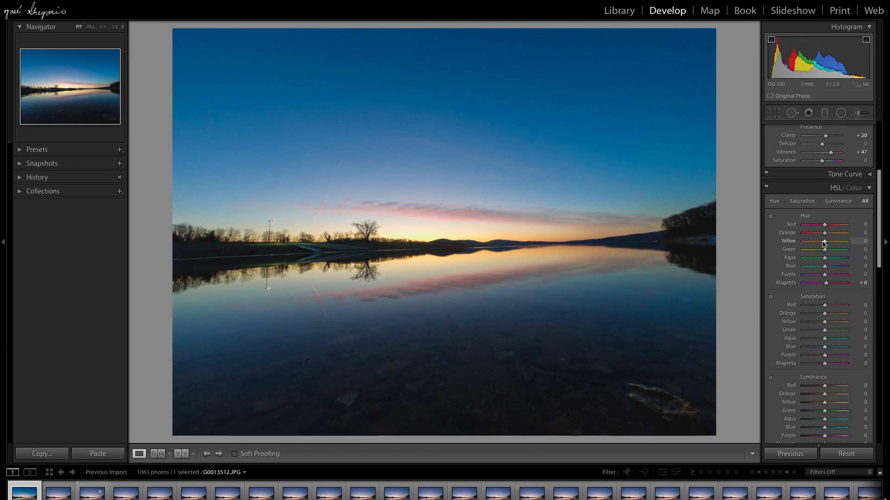
{"action": "mouse_move", "coordinate": [825, 234]}
{"action": "left_mouse_down"}
{"action": "mouse_move", "coordinate": [832, 236]}
{"action": "mouse_move", "coordinate": [825, 235]}
{"action": "left_mouse_up"}
{"action": "mouse_move", "coordinate": [826, 326]}
{"action": "left_mouse_down"}
{"action": "mouse_move", "coordinate": [828, 306]}
{"action": "mouse_move", "coordinate": [825, 317]}
{"action": "mouse_move", "coordinate": [834, 313]}
{"action": "left_mouse_up"}
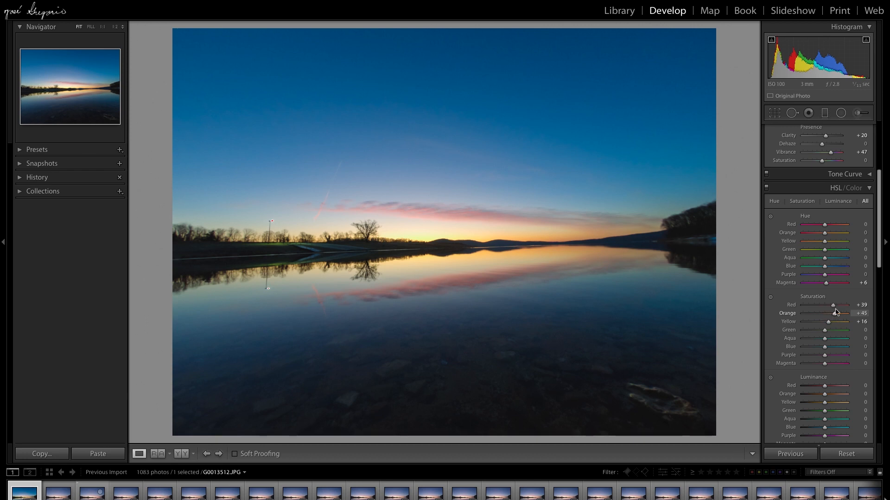
Step: Set the red luminance to +4 in the HSL adjustments
{"action": "left_click", "coordinate": [880, 236]}
{"action": "left_click", "coordinate": [824, 388]}
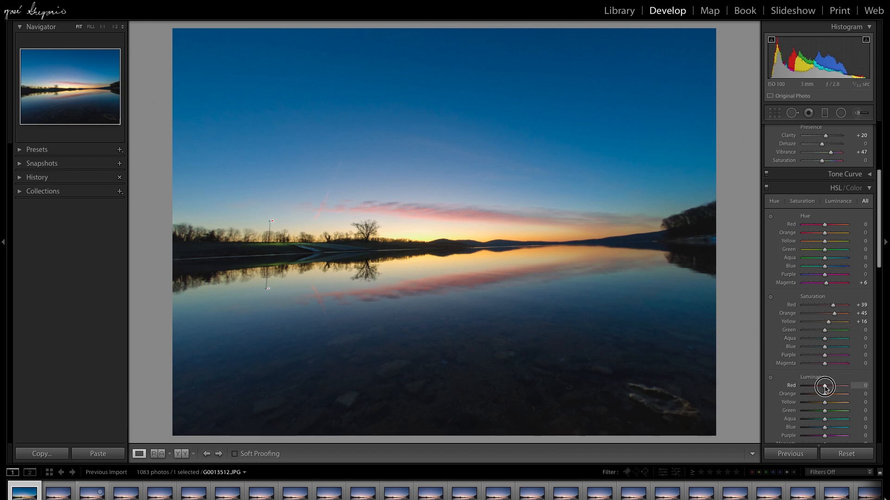
{"action": "left_click_drag", "start_coordinate": [824, 389], "coordinate": [827, 388]}
Step: Adjust the white balance to Tint -18 and Temp 0
{"action": "left_click_drag", "start_coordinate": [879, 244], "coordinate": [880, 183]}
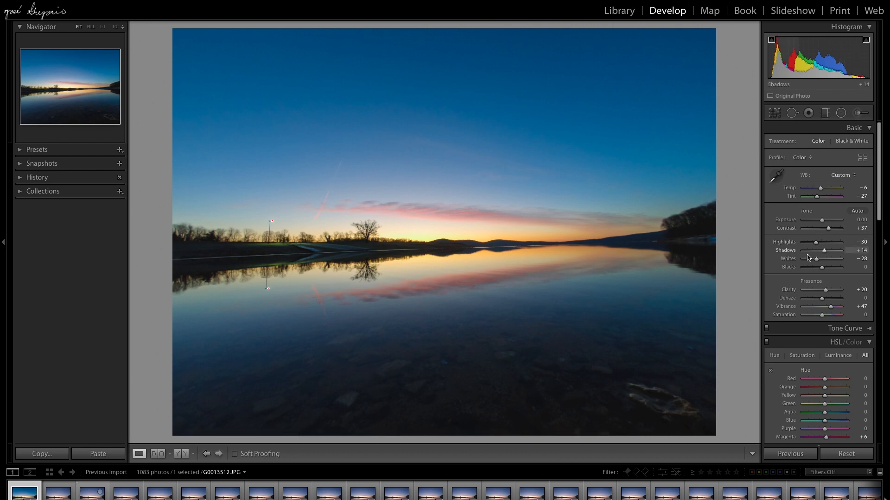
{"action": "left_click", "coordinate": [817, 199]}
{"action": "left_click_drag", "start_coordinate": [817, 199], "coordinate": [818, 199]}
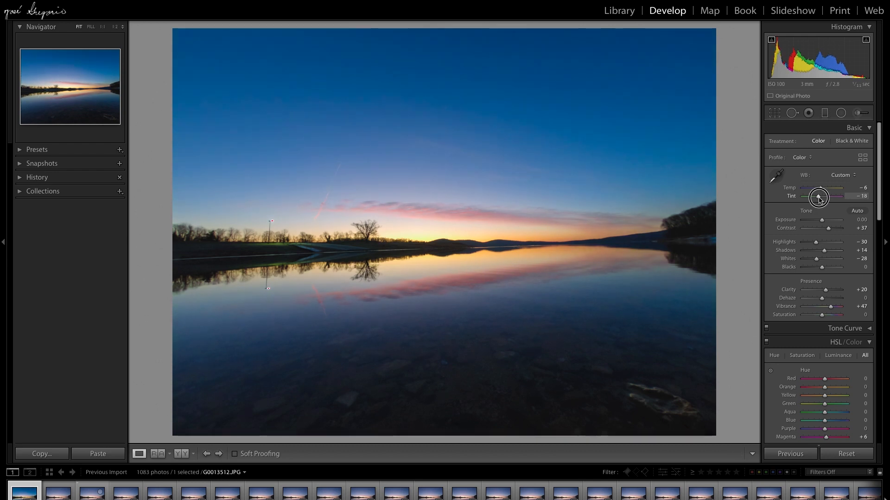
{"action": "left_click_drag", "start_coordinate": [821, 190], "coordinate": [822, 190]}
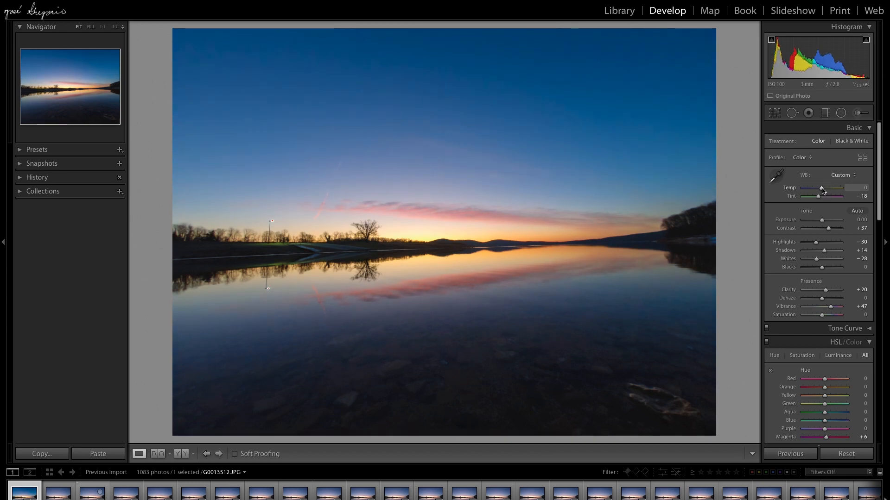
Step: Shift the calibration's shadows tint slightly toward magenta and the blue primary hue slightly toward aqua
{"action": "left_click_drag", "start_coordinate": [879, 177], "coordinate": [881, 402]}
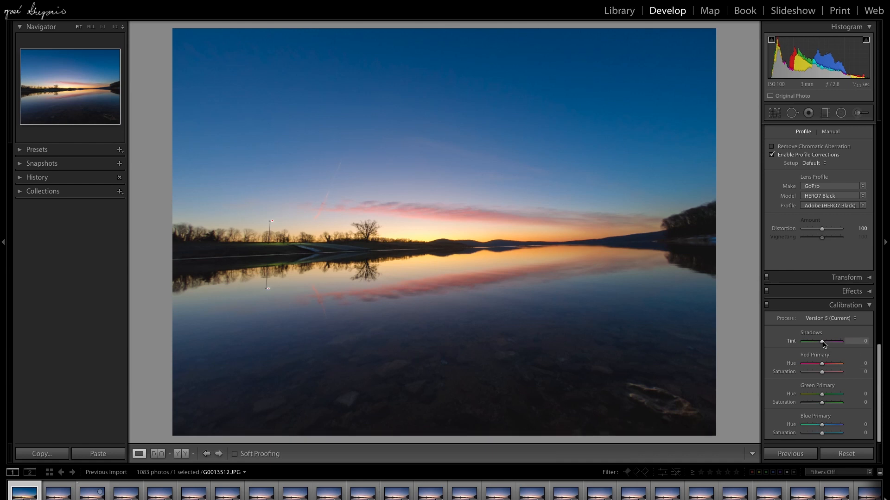
{"action": "left_click_drag", "start_coordinate": [822, 343], "coordinate": [824, 344]}
{"action": "left_click_drag", "start_coordinate": [822, 425], "coordinate": [819, 427]}
Step: Inspect the photo full screen, zoomed in from the far shore across the horizon to the lone tree and lamp post
{"action": "left_click_drag", "start_coordinate": [880, 365], "coordinate": [875, 121]}
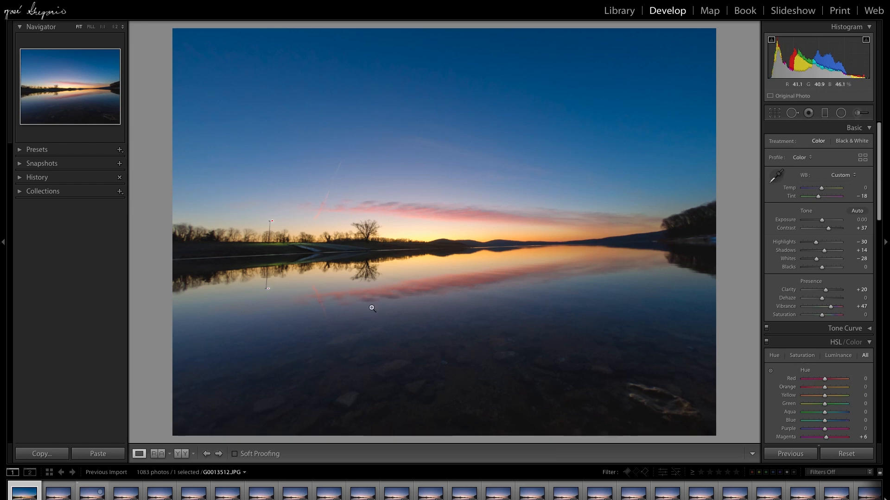
{"action": "key", "text": "f"}
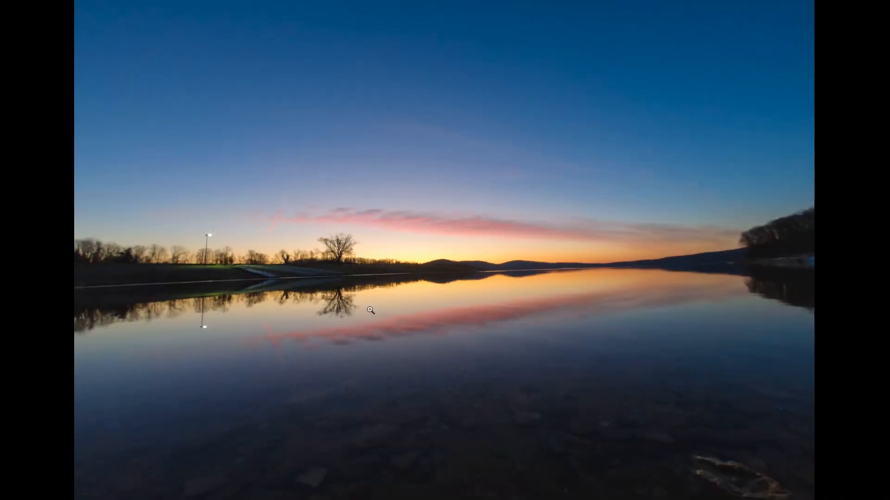
{"action": "left_click", "coordinate": [504, 261]}
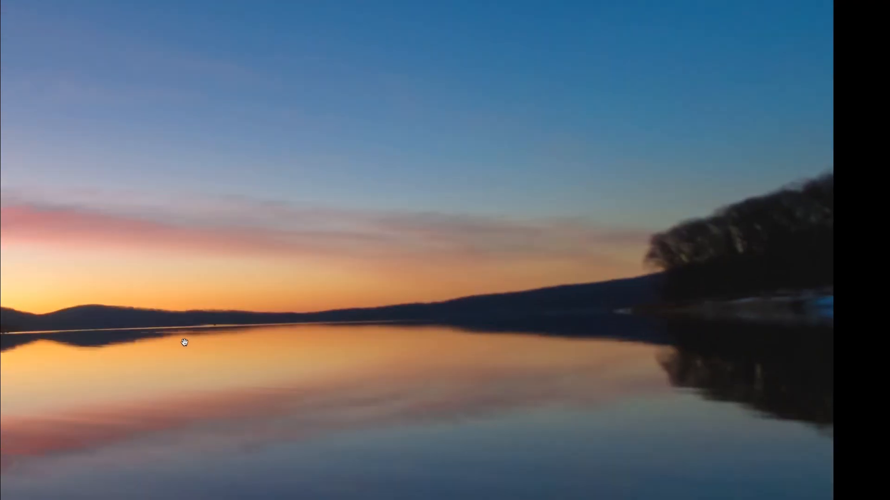
{"action": "left_click_drag", "start_coordinate": [183, 340], "coordinate": [644, 278]}
{"action": "left_click_drag", "start_coordinate": [342, 357], "coordinate": [576, 292]}
{"action": "left_click_drag", "start_coordinate": [230, 246], "coordinate": [319, 257]}
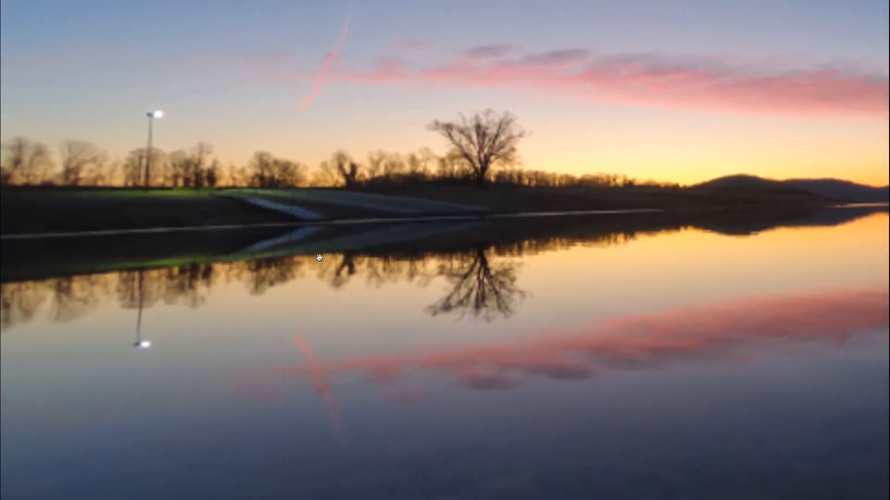
{"action": "key", "text": "f"}
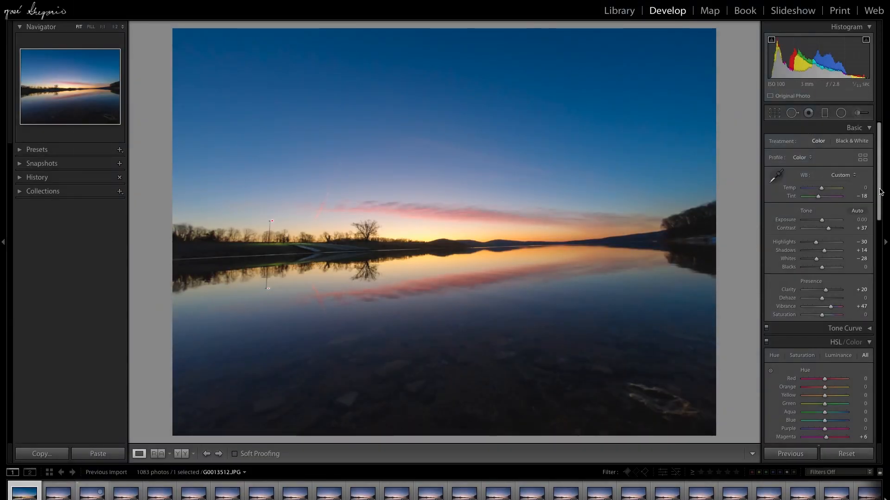
Step: Set Contrast to +39 and the white balance Tint to -5
{"action": "left_click", "coordinate": [829, 231]}
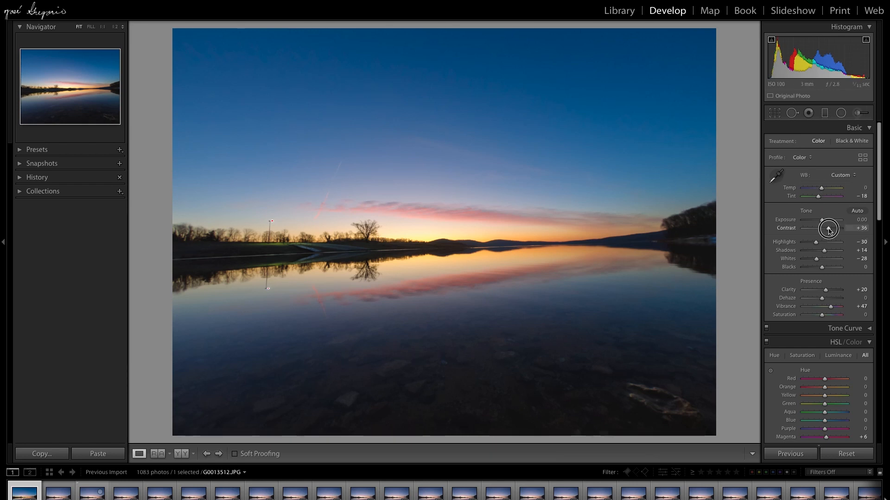
{"action": "left_click_drag", "start_coordinate": [829, 230], "coordinate": [830, 230]}
{"action": "left_click_drag", "start_coordinate": [818, 196], "coordinate": [821, 199]}
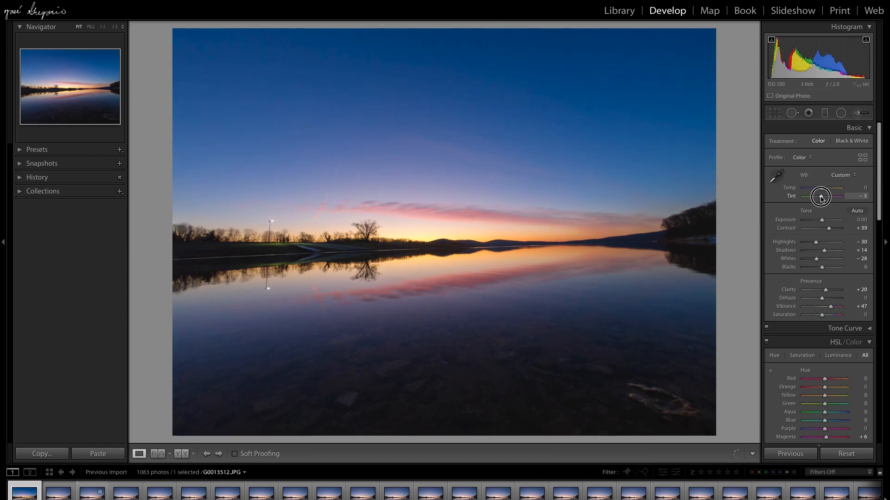
{"action": "left_click_drag", "start_coordinate": [821, 198], "coordinate": [821, 199]}
Step: Set the aqua hue to +22, and the saturation to +20 for purple and +42 for magenta
{"action": "left_click_drag", "start_coordinate": [880, 198], "coordinate": [880, 248]}
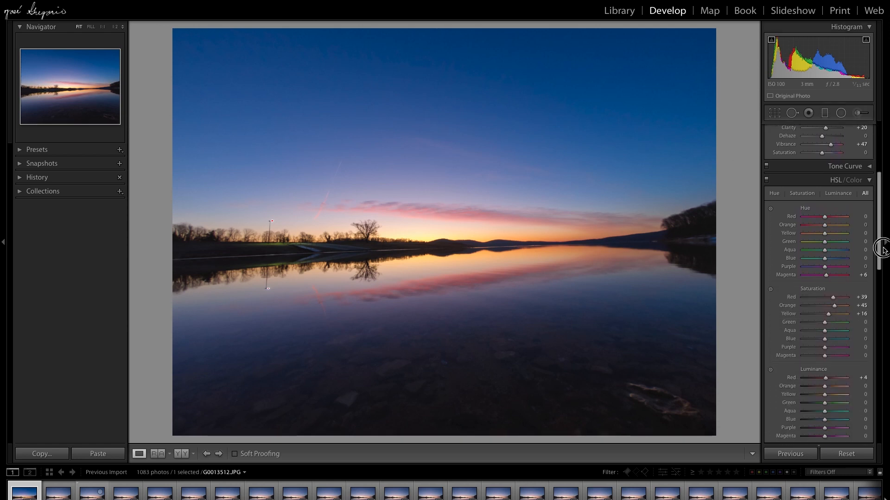
{"action": "left_click_drag", "start_coordinate": [826, 255], "coordinate": [828, 258]}
{"action": "double_click", "coordinate": [827, 255]}
{"action": "left_click_drag", "start_coordinate": [826, 248], "coordinate": [830, 249]}
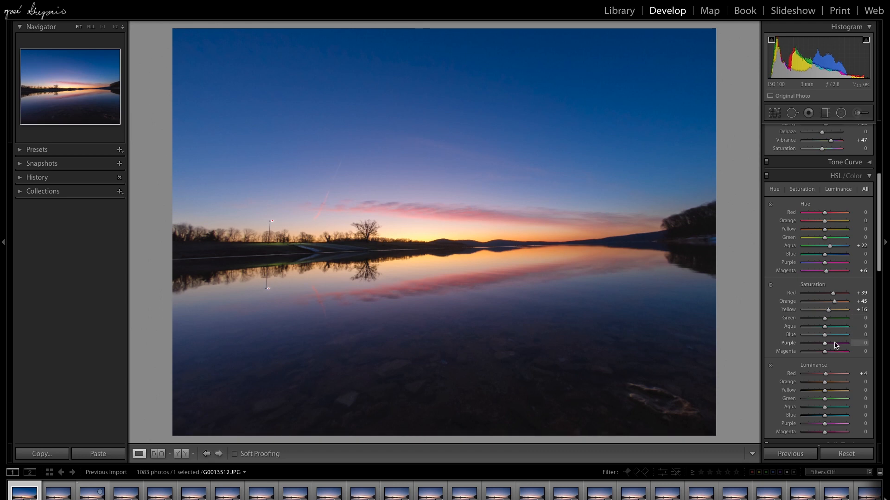
{"action": "left_click_drag", "start_coordinate": [826, 346], "coordinate": [835, 356]}
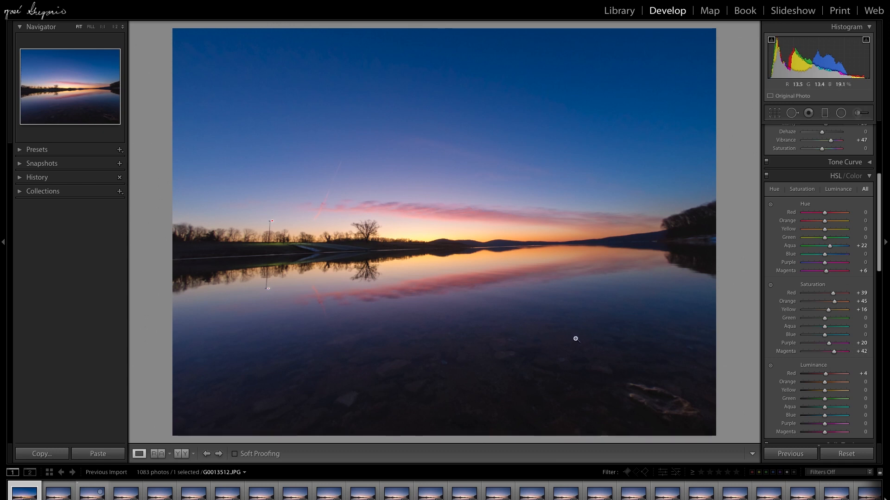
Step: Set Exposure to +0.20 and overall Saturation to +27
{"action": "scroll", "coordinate": [819, 233], "scroll_direction": "up", "scroll_amount": 5}
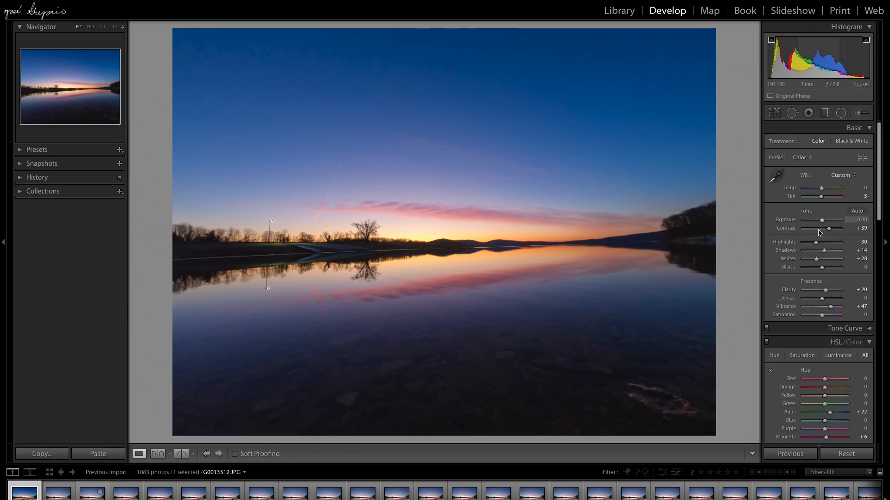
{"action": "left_click_drag", "start_coordinate": [822, 223], "coordinate": [823, 222]}
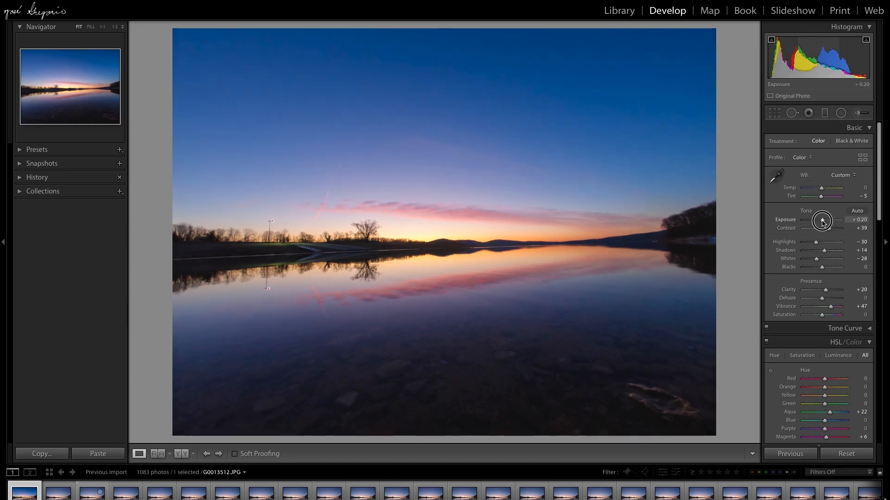
{"action": "left_click_drag", "start_coordinate": [823, 223], "coordinate": [822, 223]}
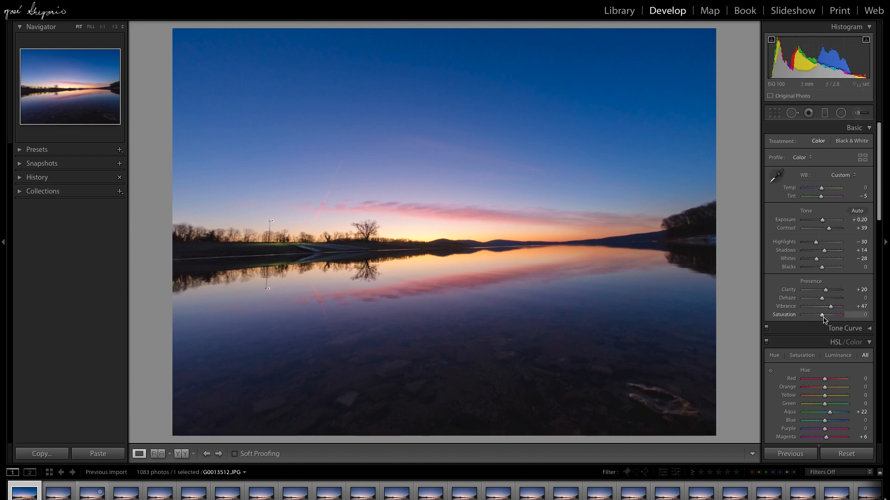
{"action": "left_click_drag", "start_coordinate": [822, 315], "coordinate": [827, 317]}
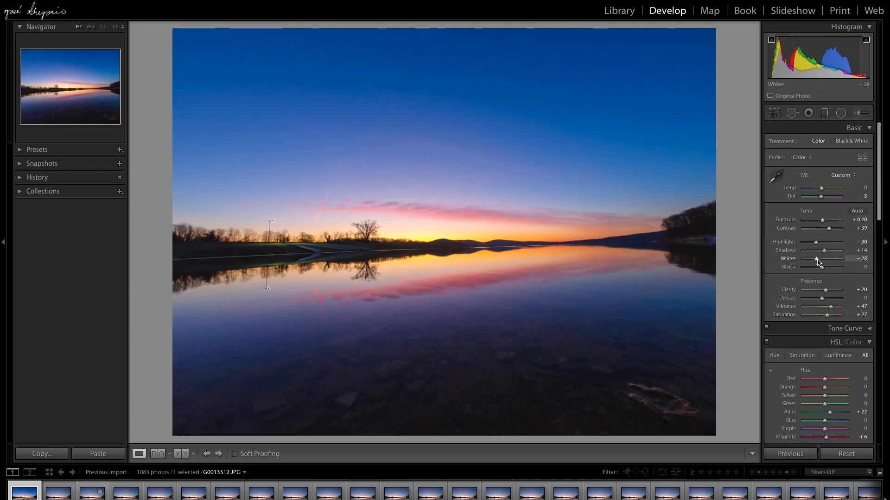
Step: Reduce Highlights to -50 and Whites to -79, and view the photo full screen
{"action": "left_click_drag", "start_coordinate": [816, 244], "coordinate": [812, 243]}
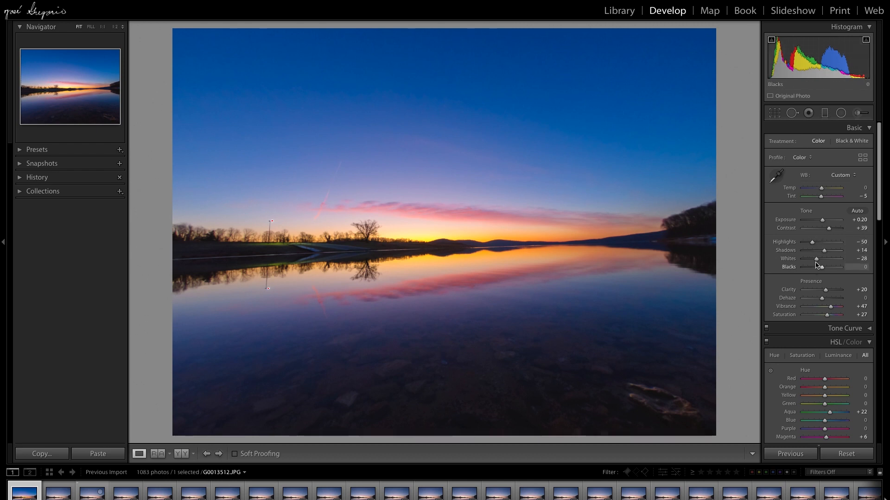
{"action": "left_click_drag", "start_coordinate": [816, 260], "coordinate": [807, 263]}
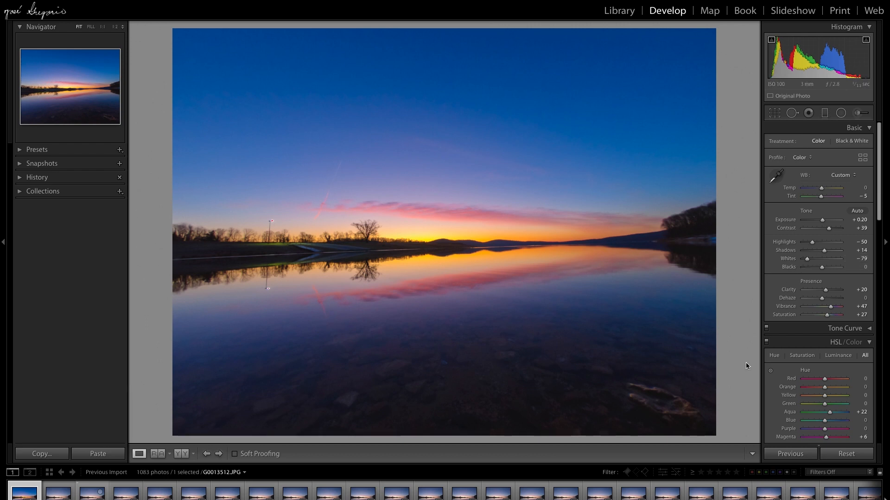
{"action": "key", "text": "f"}
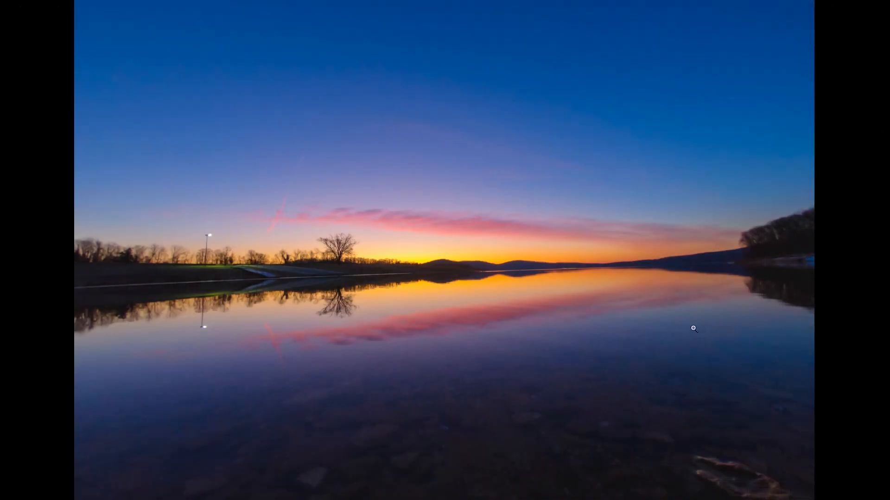
Step: Zoom into the full-screen photo and inspect the tree line, clouds and horizon for detail and tilt
{"action": "left_click", "coordinate": [660, 319]}
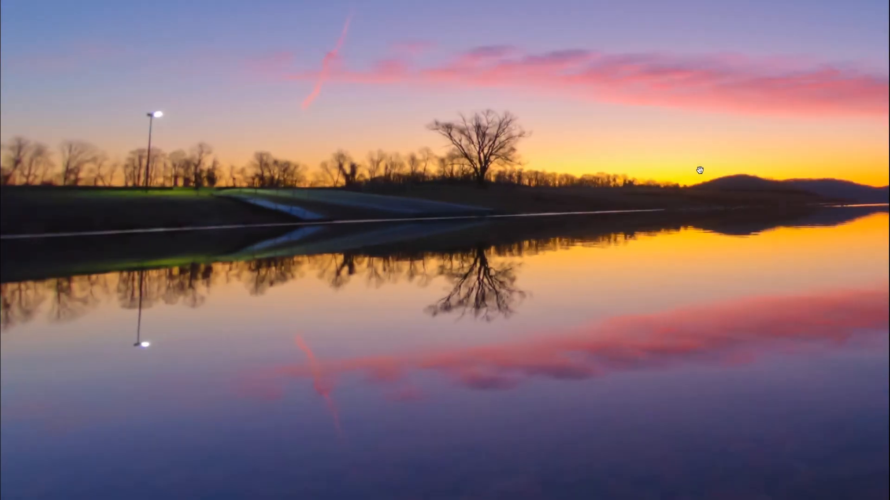
{"action": "left_click_drag", "start_coordinate": [743, 207], "coordinate": [566, 208]}
{"action": "left_click_drag", "start_coordinate": [796, 173], "coordinate": [717, 229]}
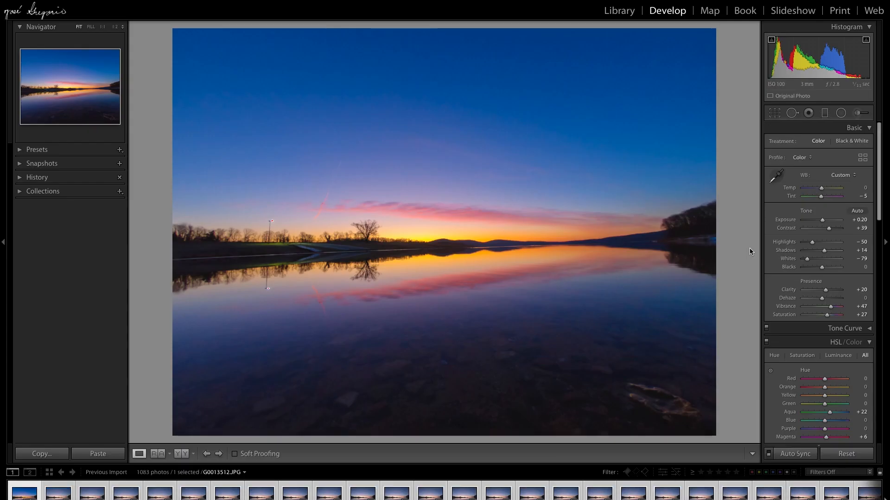
Step: Select all photos of the previous import and review which settings are included for synchronization
{"action": "key", "text": "super+a"}
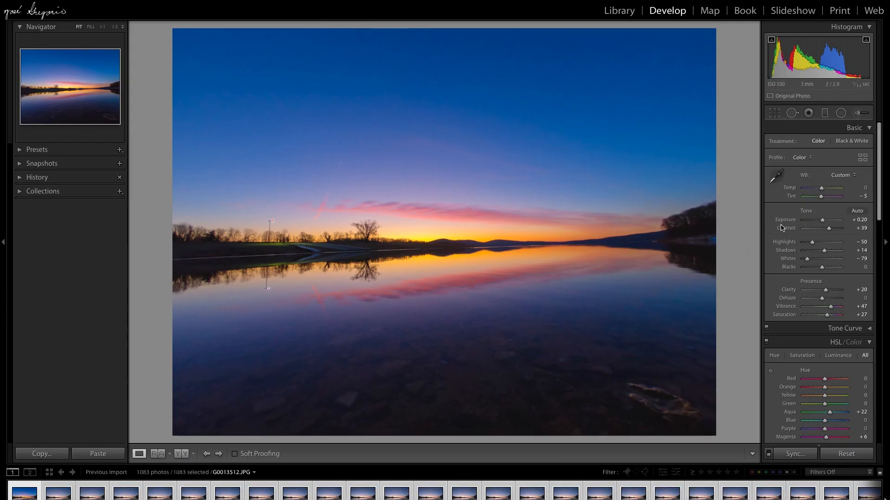
{"action": "left_click", "coordinate": [796, 455]}
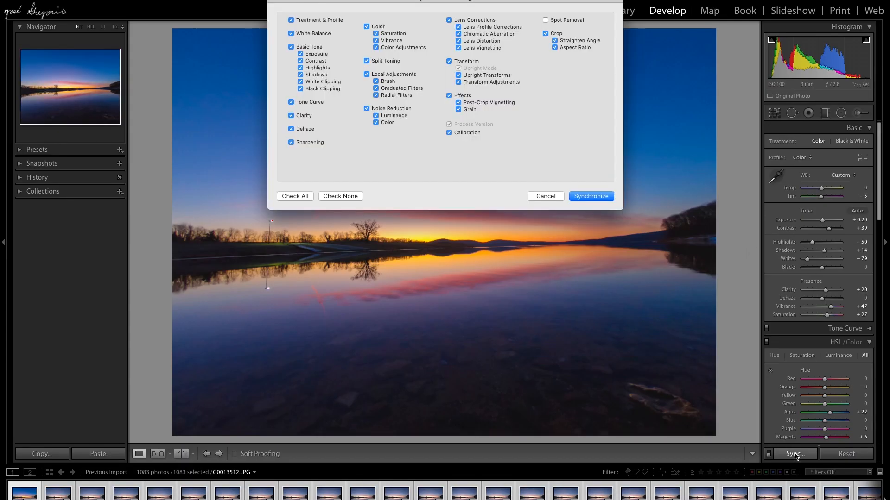
{"action": "left_click", "coordinate": [535, 196]}
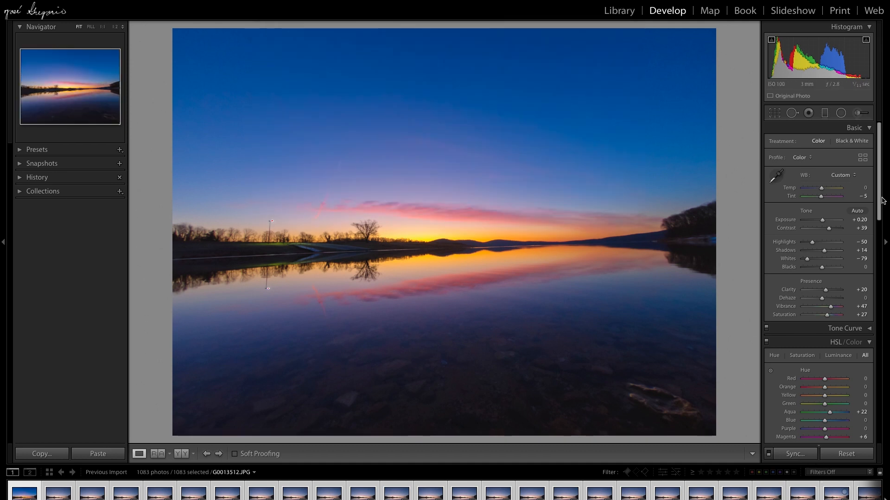
Step: Level the horizon with a Transform Rotate of +1.8 and synchronize the develop settings across all selected photos
{"action": "left_click_drag", "start_coordinate": [877, 206], "coordinate": [885, 393]}
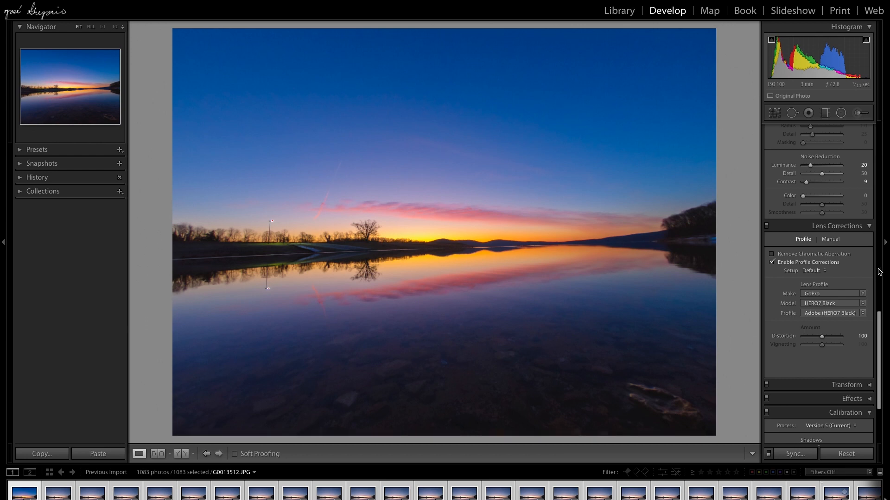
{"action": "left_click_drag", "start_coordinate": [881, 342], "coordinate": [883, 367]}
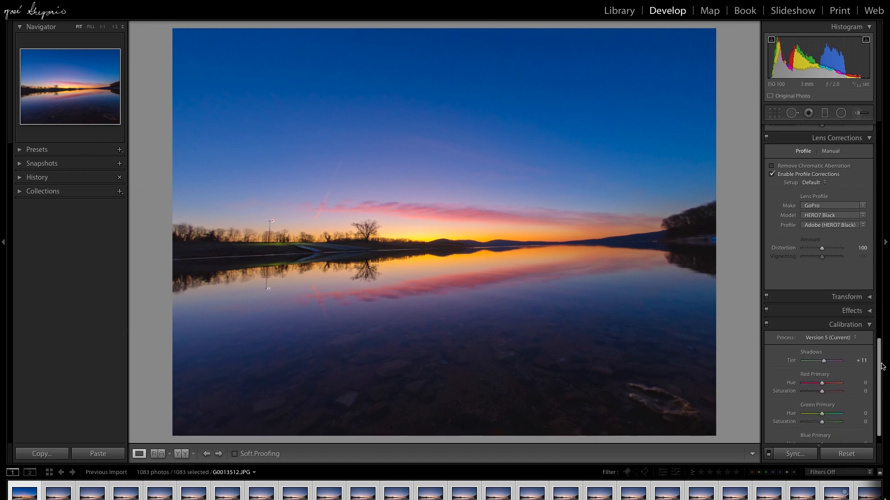
{"action": "left_click", "coordinate": [868, 297]}
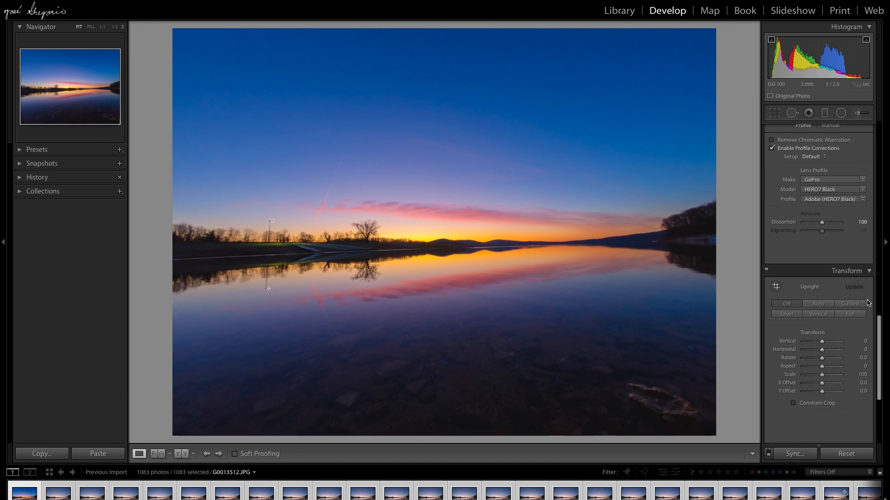
{"action": "left_click", "coordinate": [822, 361]}
{"action": "left_click_drag", "start_coordinate": [822, 361], "coordinate": [825, 361]}
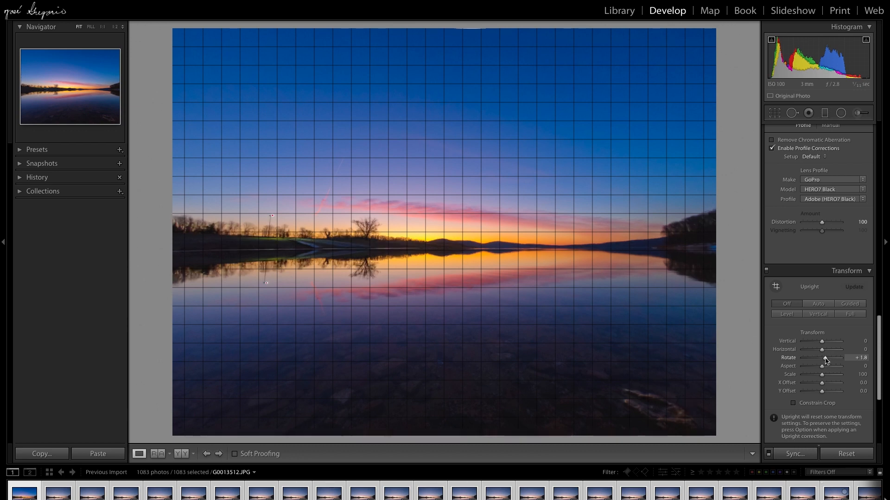
{"action": "left_click", "coordinate": [795, 454]}
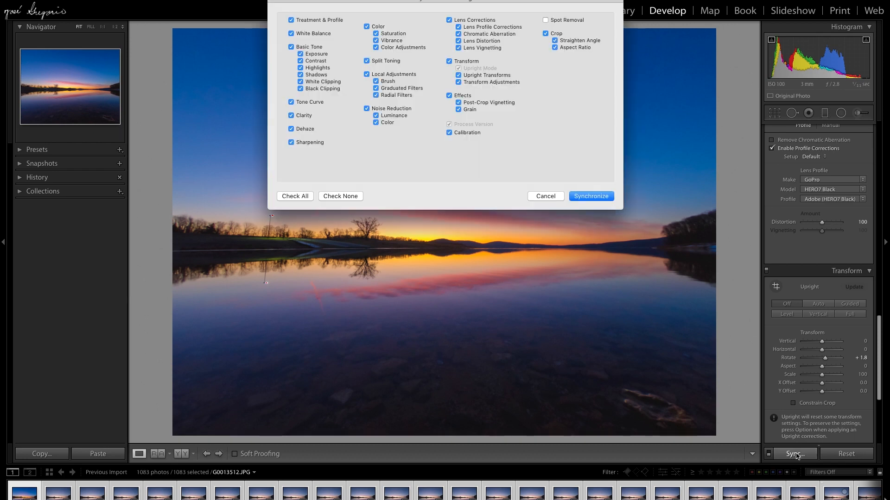
{"action": "left_click", "coordinate": [585, 196]}
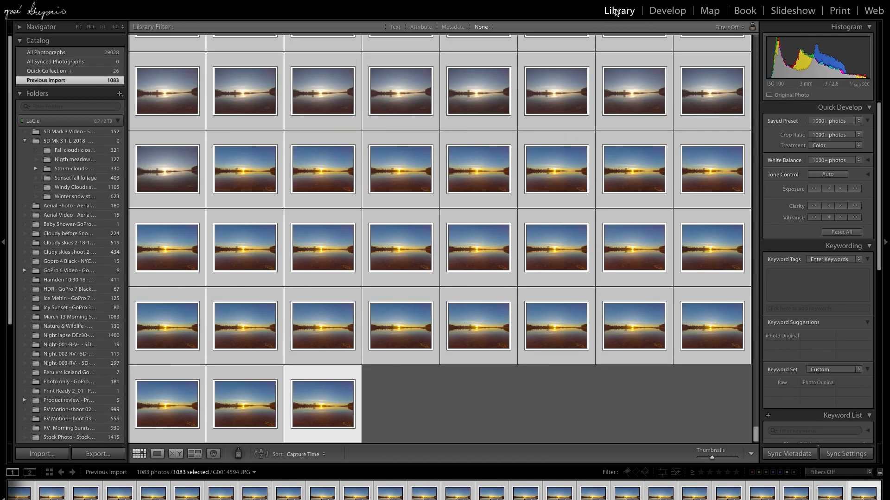
Step: Start renaming the selected photos from their file name metadata in the Library and open the filename template for editing
{"action": "scroll", "coordinate": [879, 253], "scroll_direction": "down", "scroll_amount": 2}
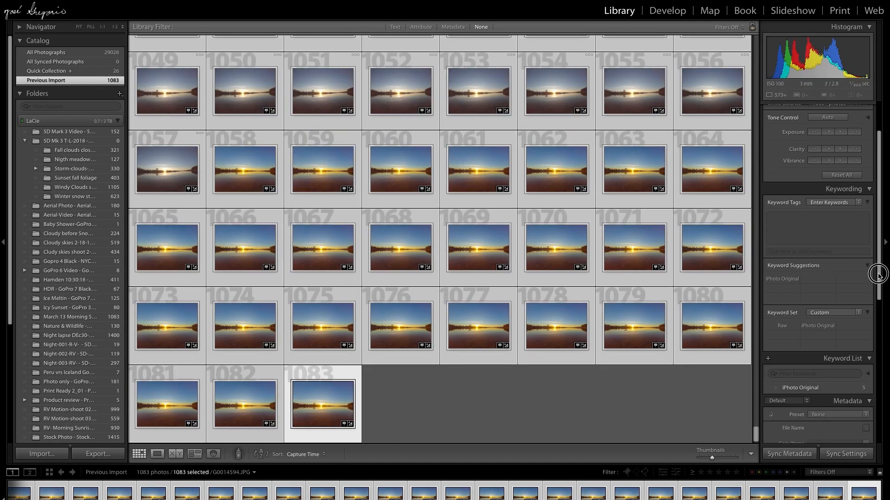
{"action": "scroll", "coordinate": [871, 278], "scroll_direction": "down", "scroll_amount": 8}
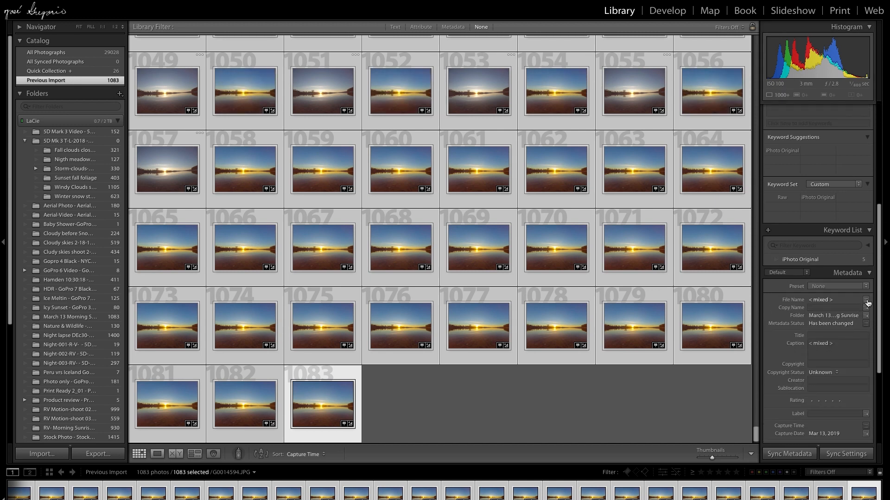
{"action": "left_click", "coordinate": [866, 300]}
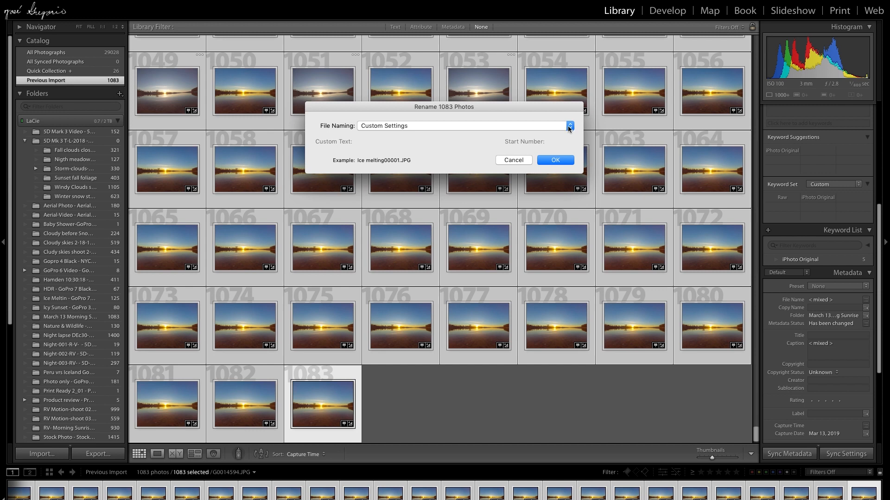
{"action": "left_click", "coordinate": [568, 126]}
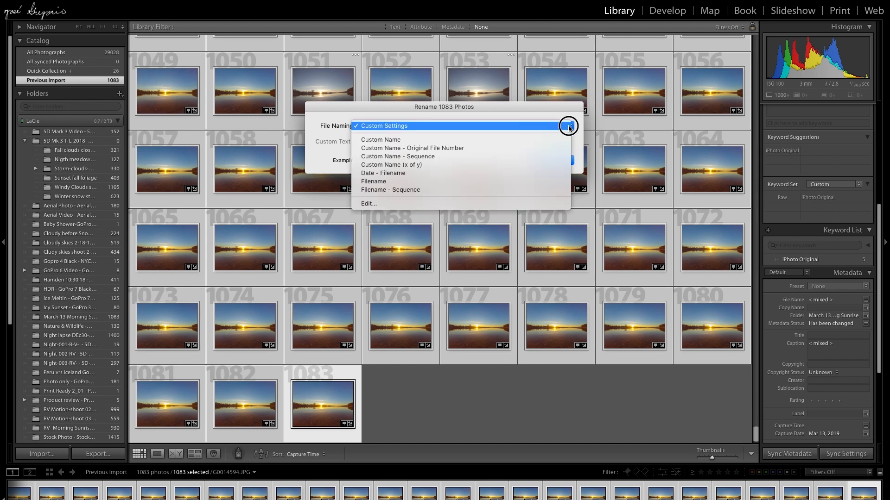
{"action": "left_click", "coordinate": [371, 204]}
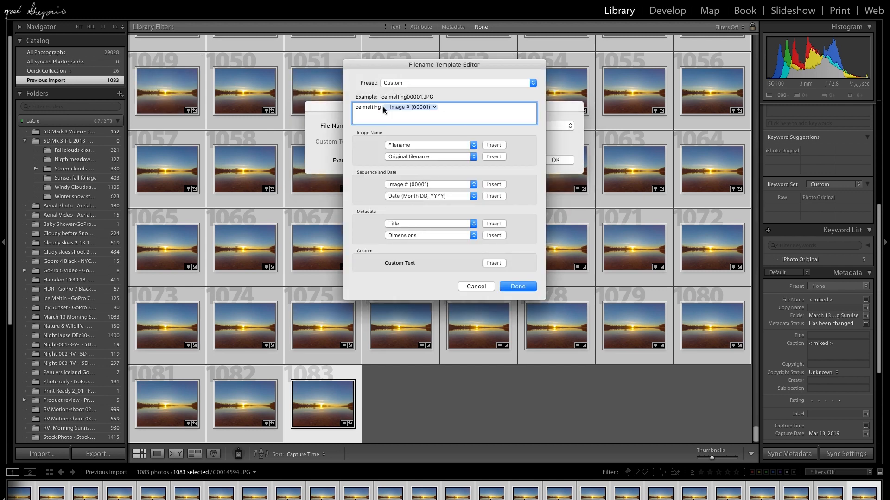
Step: Replace the template's custom text with "Morning sunrise" before the Image # (00001) token and rename all selected photos
{"action": "left_click", "coordinate": [383, 109]}
{"action": "key", "text": "BackSpace"}
{"action": "key", "text": "BackSpace"}
{"action": "key", "text": "BackSpace"}
{"action": "key", "text": "BackSpace"}
{"action": "key", "text": "BackSpace"}
{"action": "key", "text": "BackSpace"}
{"action": "key", "text": "BackSpace"}
{"action": "key", "text": "BackSpace"}
{"action": "key", "text": "BackSpace"}
{"action": "key", "text": "BackSpace"}
{"action": "key", "text": "BackSpace"}
{"action": "key", "text": "BackSpace"}
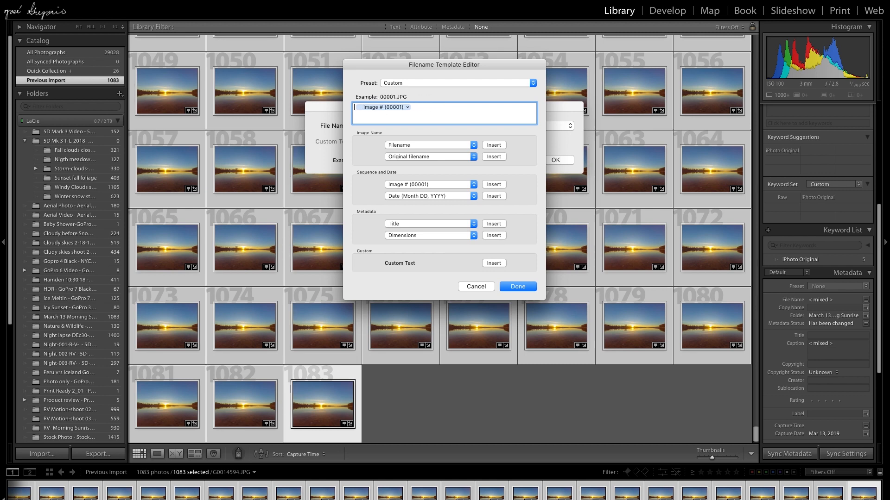
{"action": "type", "text": "Morning"}
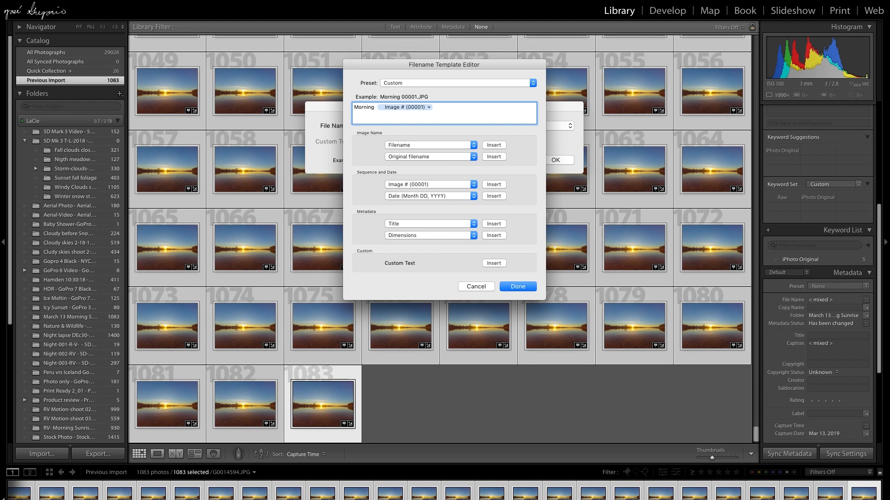
{"action": "type", "text": " sur"}
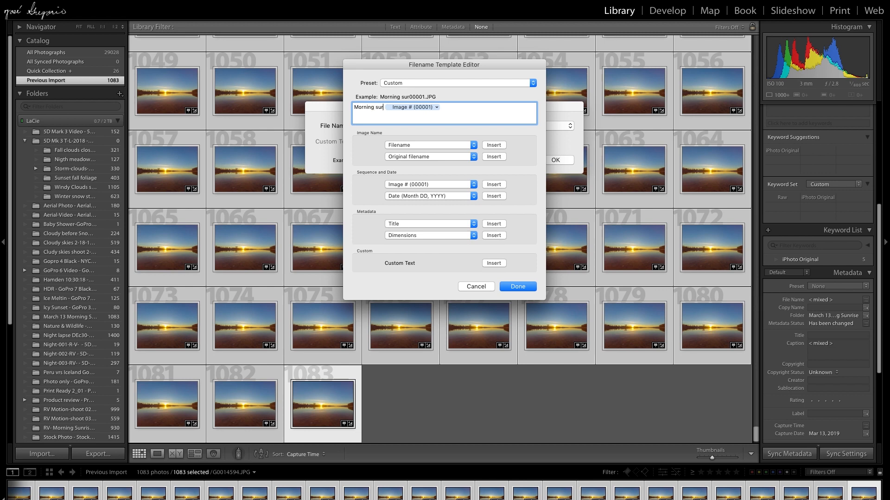
{"action": "key", "text": "BackSpace"}
{"action": "type", "text": "nrise"}
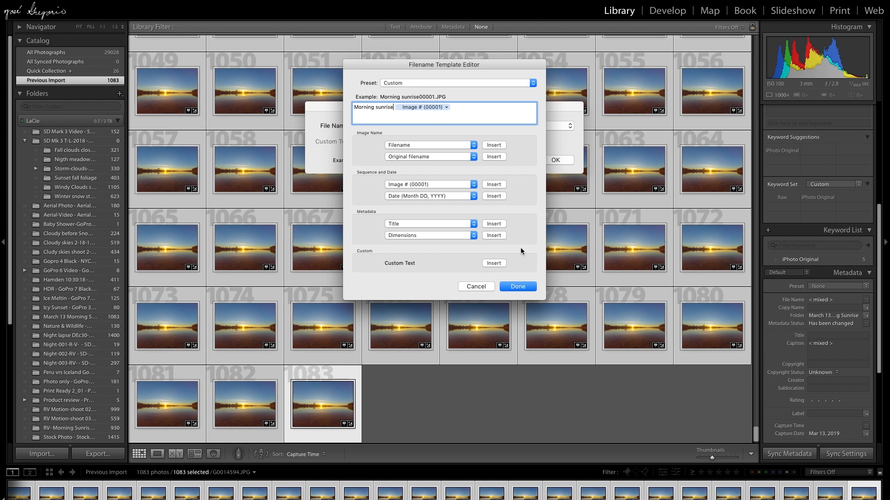
{"action": "left_click", "coordinate": [516, 287]}
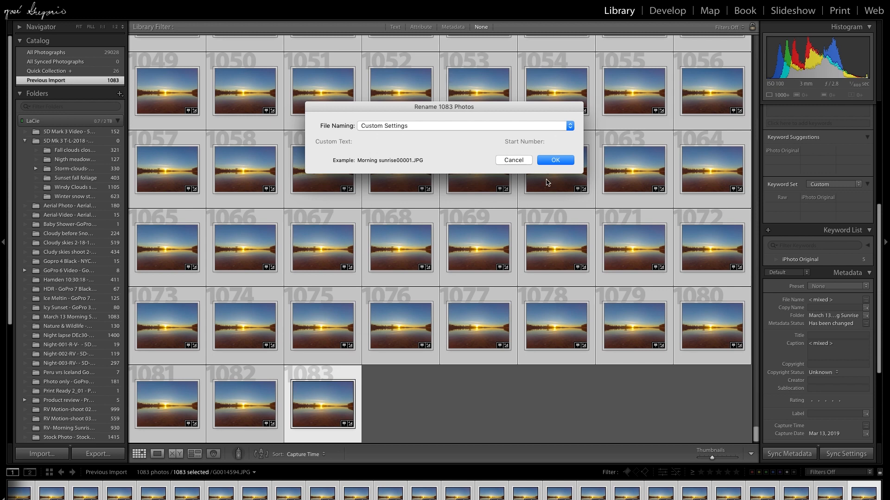
{"action": "left_click", "coordinate": [555, 162]}
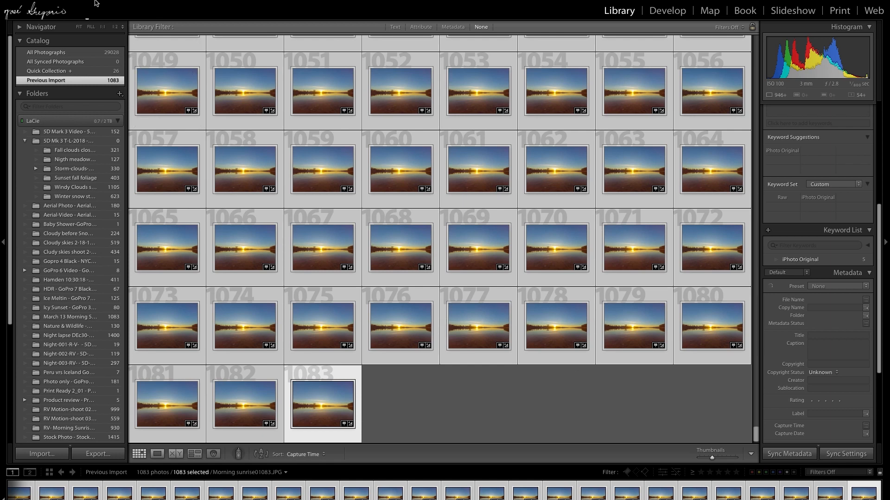
Step: Start exporting the selected photos and browse to the TL Photo folder inside GoPro 7 Black on LaCie as destination
{"action": "left_click", "coordinate": [70, 1]}
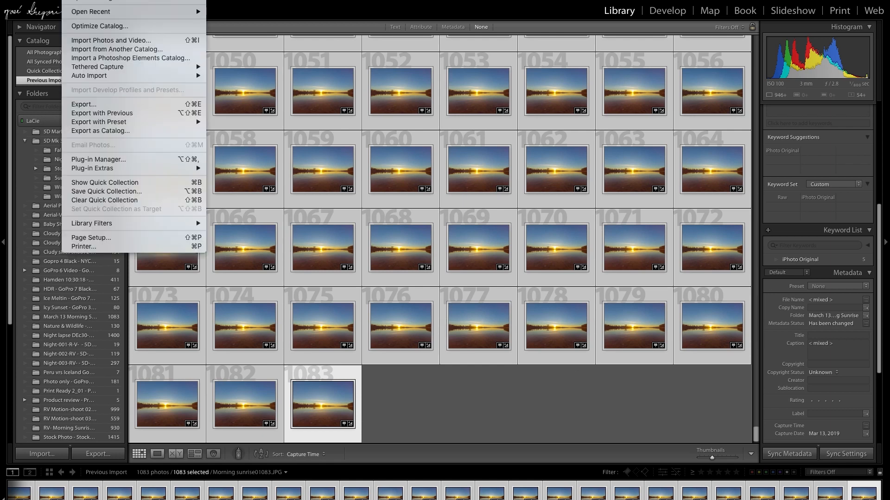
{"action": "left_click", "coordinate": [81, 105]}
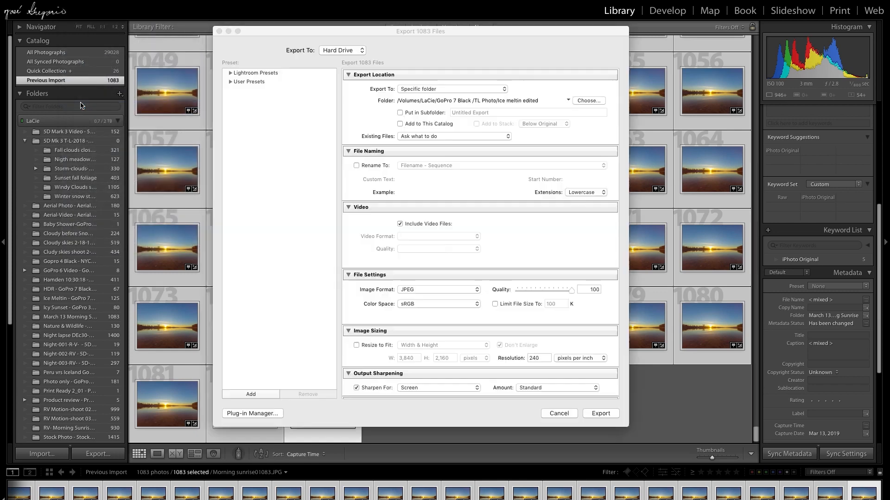
{"action": "left_click", "coordinate": [586, 101]}
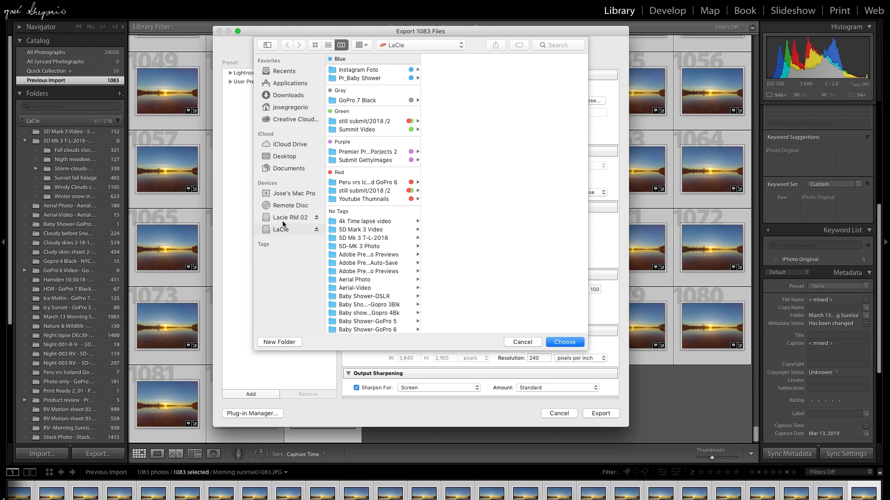
{"action": "scroll", "coordinate": [352, 223], "scroll_direction": "down", "scroll_amount": 2}
{"action": "scroll", "coordinate": [366, 181], "scroll_direction": "up", "scroll_amount": 2}
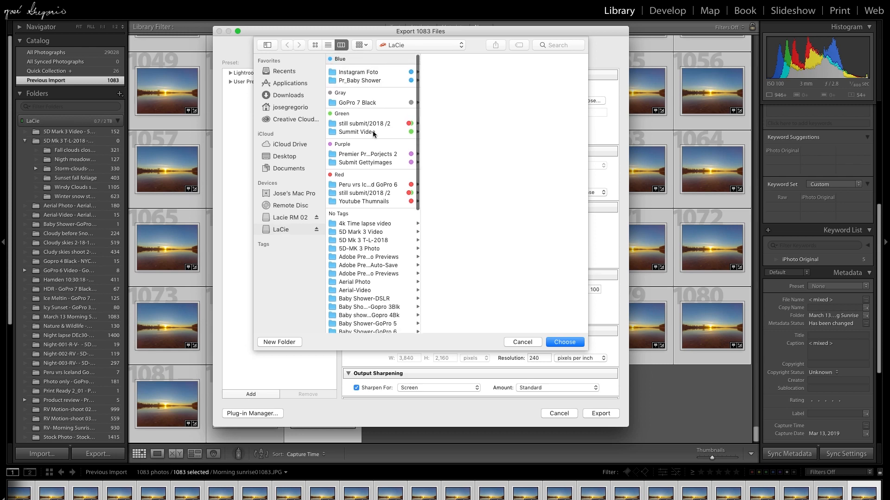
{"action": "left_click", "coordinate": [359, 100]}
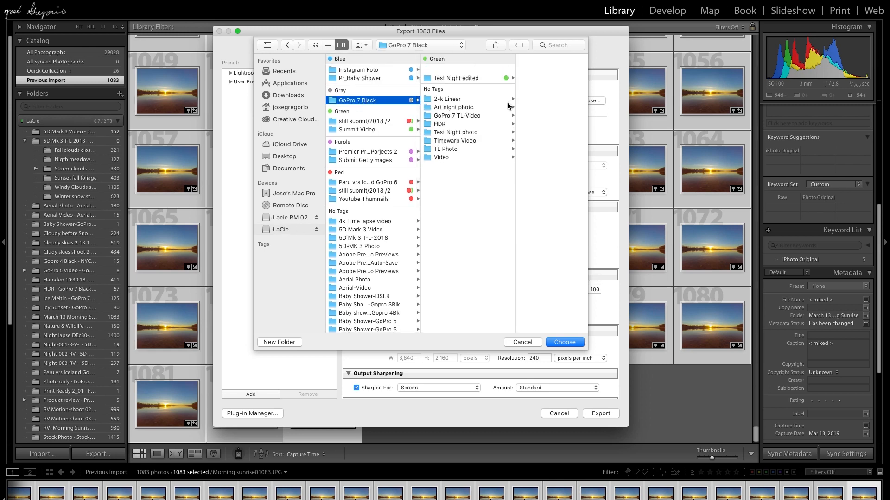
{"action": "left_click", "coordinate": [448, 142]}
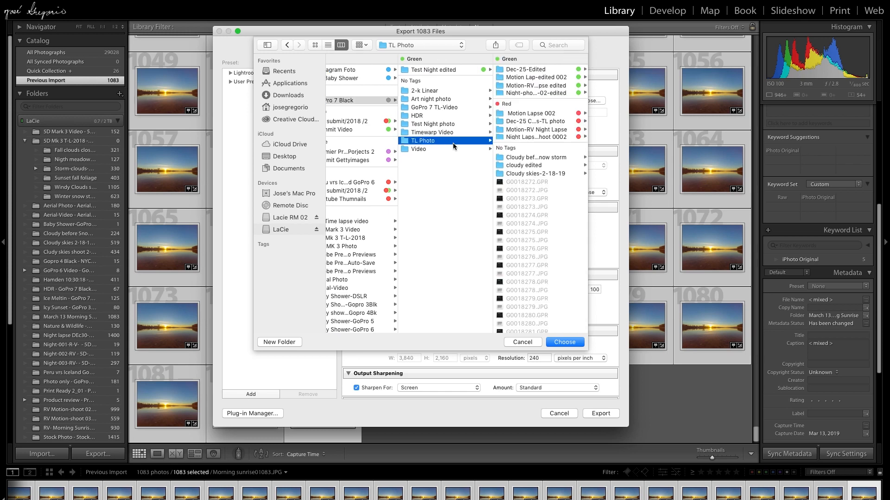
Step: Create the folder "03//13/19 morning sunrise-edited", choose it as the export destination and export the photos
{"action": "left_click", "coordinate": [285, 343]}
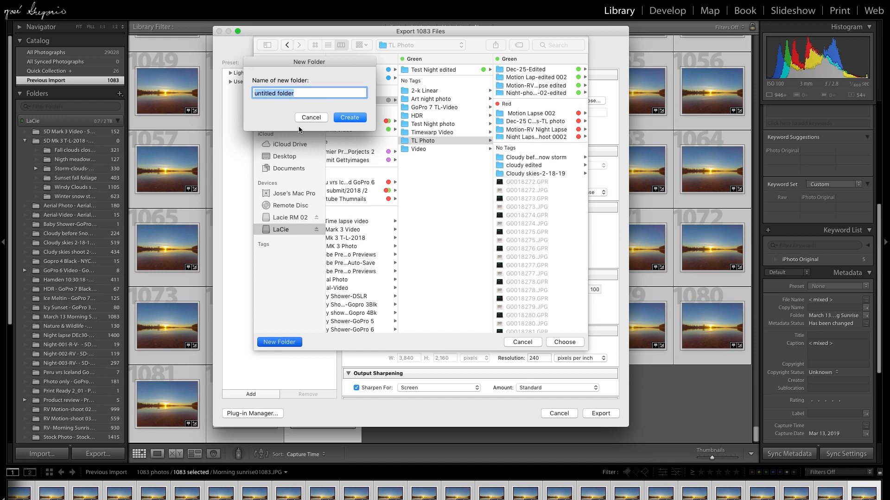
{"action": "type", "text": "03//13/19 morning sunrise"}
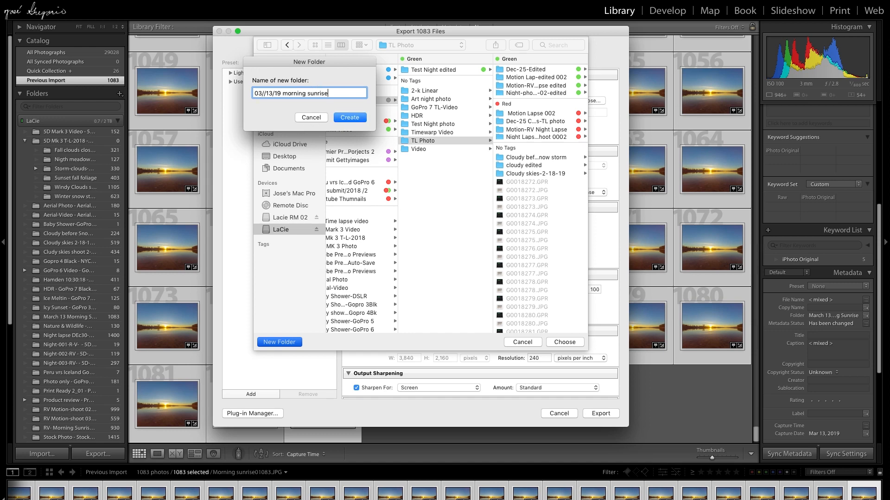
{"action": "type", "text": "-edited"}
{"action": "key", "text": "Return"}
{"action": "left_click", "coordinate": [568, 341]}
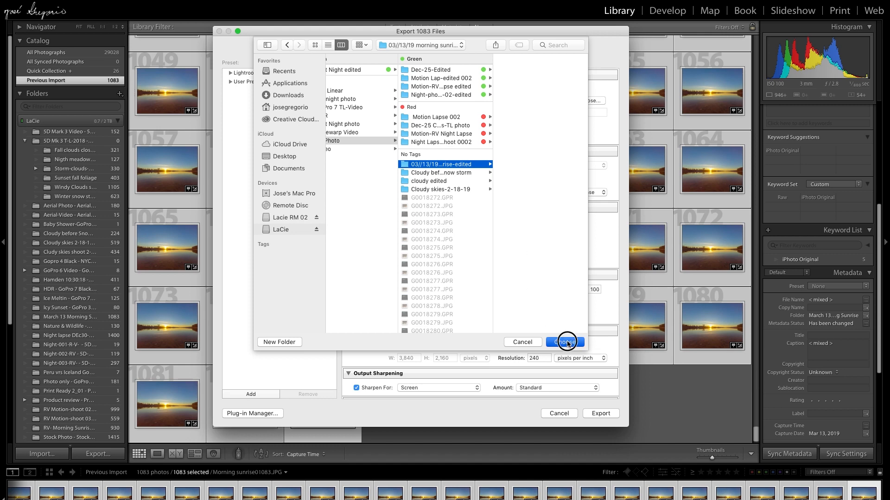
{"action": "left_click", "coordinate": [599, 415]}
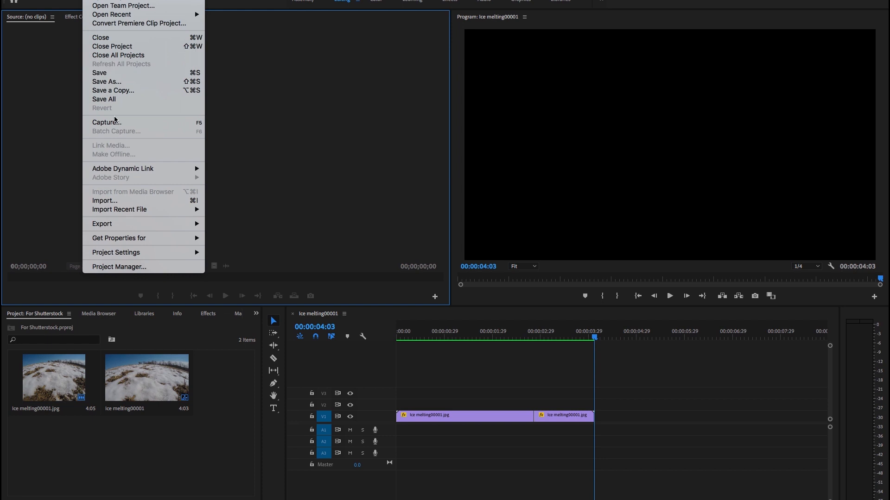
Step: Start a media import in Premiere Pro and browse LaCie to GoPro 7 Black, TL Photo, and the "03//13/19 morning sunrise-edited" folder
{"action": "left_click", "coordinate": [110, 202]}
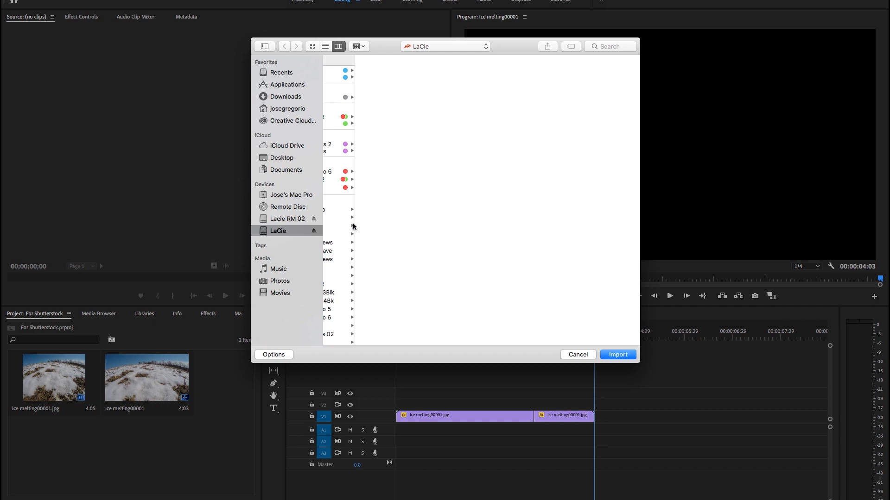
{"action": "scroll", "coordinate": [393, 227], "scroll_direction": "left", "scroll_amount": 3}
{"action": "scroll", "coordinate": [394, 227], "scroll_direction": "down", "scroll_amount": 5}
{"action": "scroll", "coordinate": [378, 245], "scroll_direction": "down", "scroll_amount": 3}
{"action": "scroll", "coordinate": [380, 218], "scroll_direction": "up", "scroll_amount": 8}
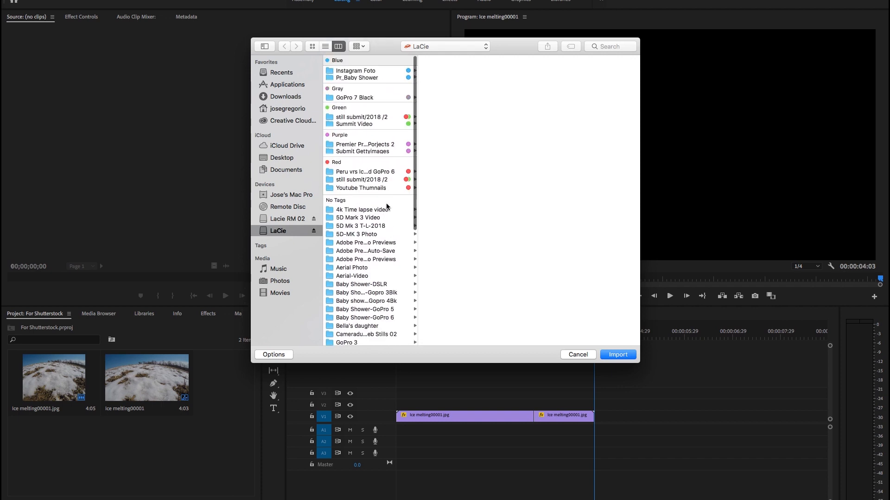
{"action": "left_click", "coordinate": [354, 99]}
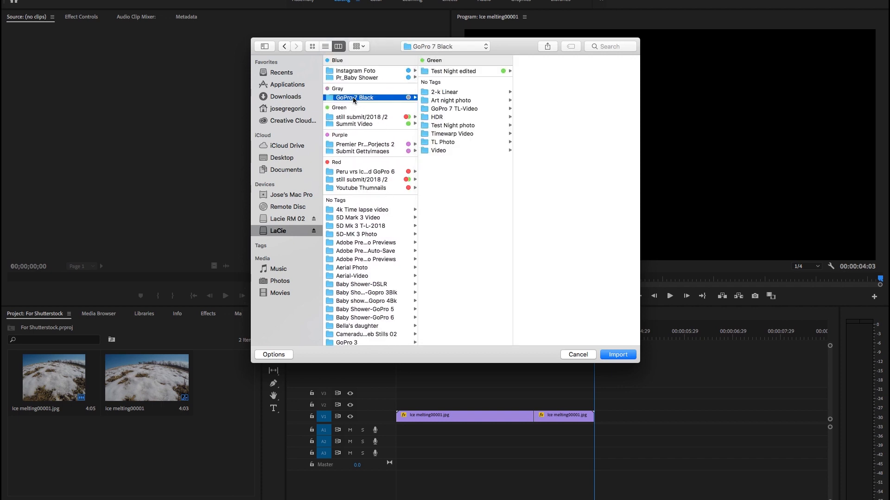
{"action": "left_click", "coordinate": [440, 143]}
{"action": "left_click", "coordinate": [542, 166]}
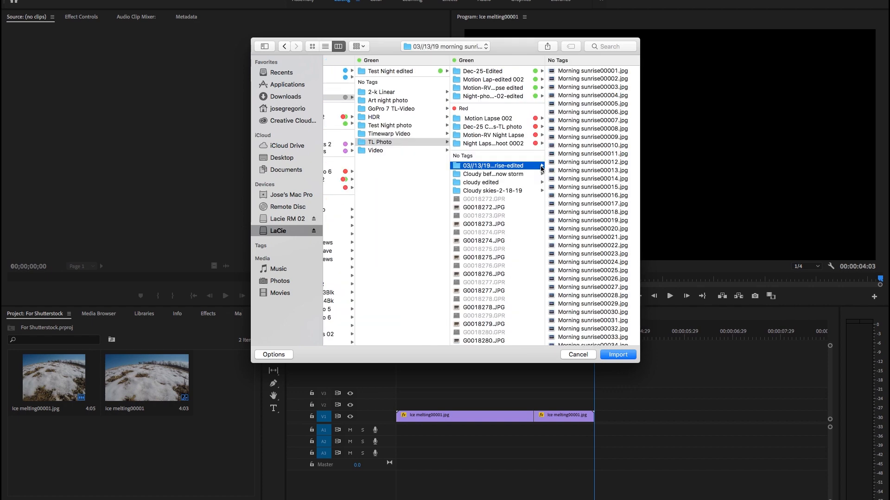
Step: Import the exported photos as an image sequence starting from Morning sunrise00001.jpg
{"action": "left_click", "coordinate": [272, 356]}
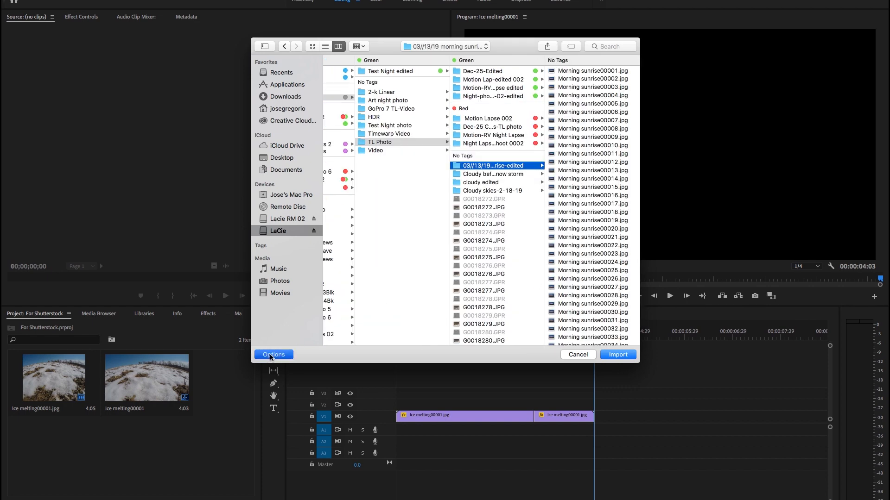
{"action": "scroll", "coordinate": [521, 267], "scroll_direction": "down", "scroll_amount": 10}
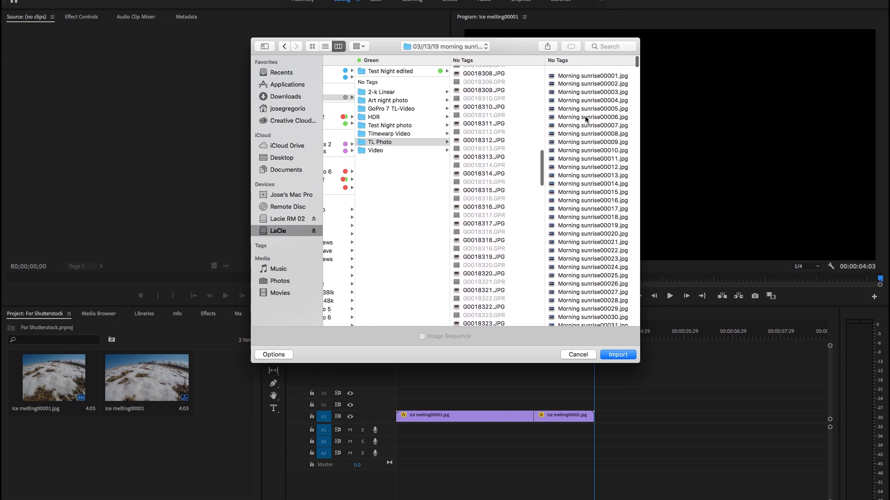
{"action": "left_click", "coordinate": [583, 72]}
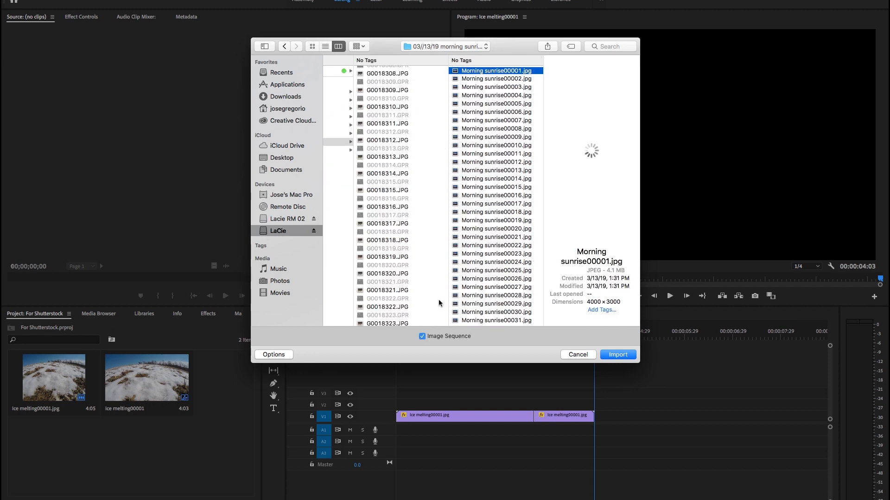
{"action": "left_click", "coordinate": [616, 355]}
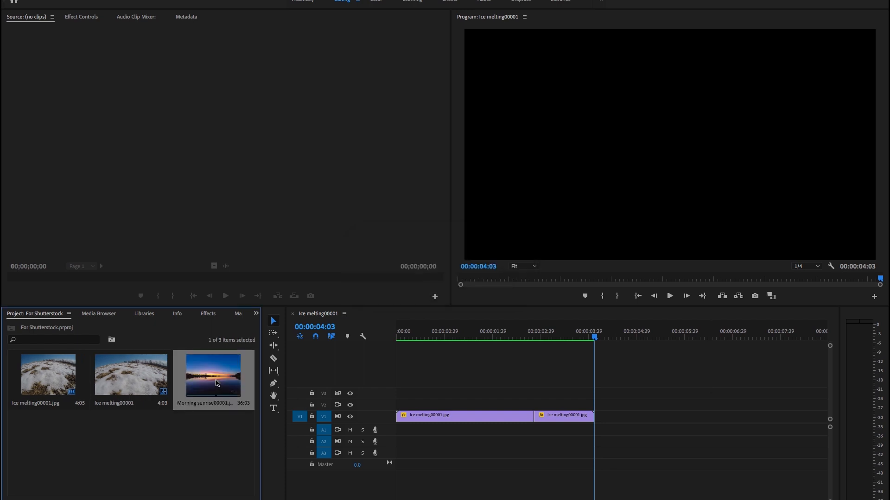
Step: Open the imported Morning sunrise sequence in the Source monitor and play it to preview the time-lapse
{"action": "double_click", "coordinate": [216, 372]}
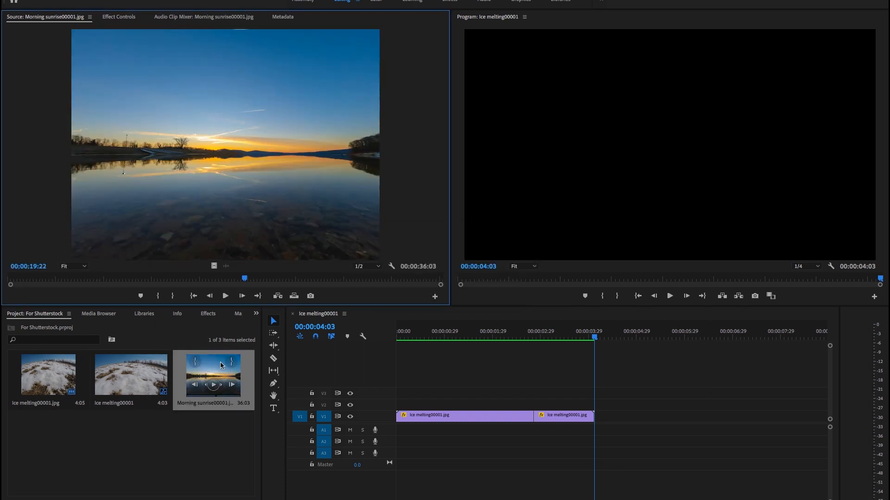
{"action": "left_click", "coordinate": [224, 297]}
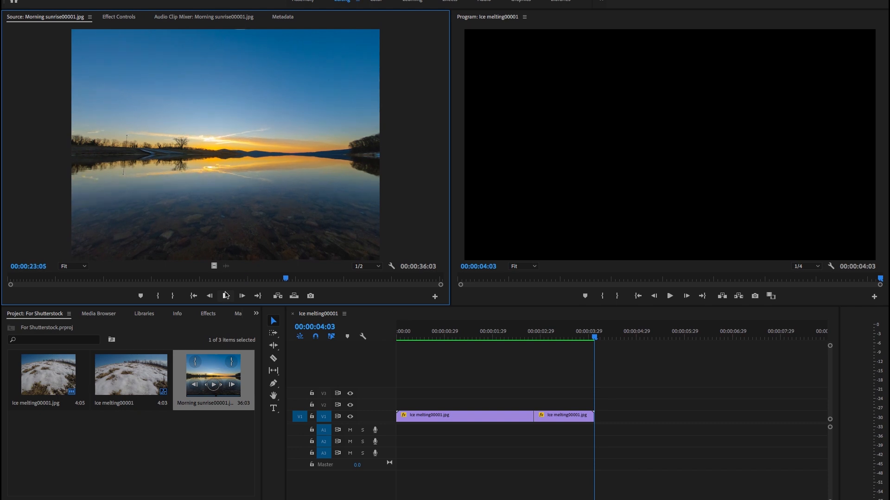
{"action": "left_click", "coordinate": [226, 296]}
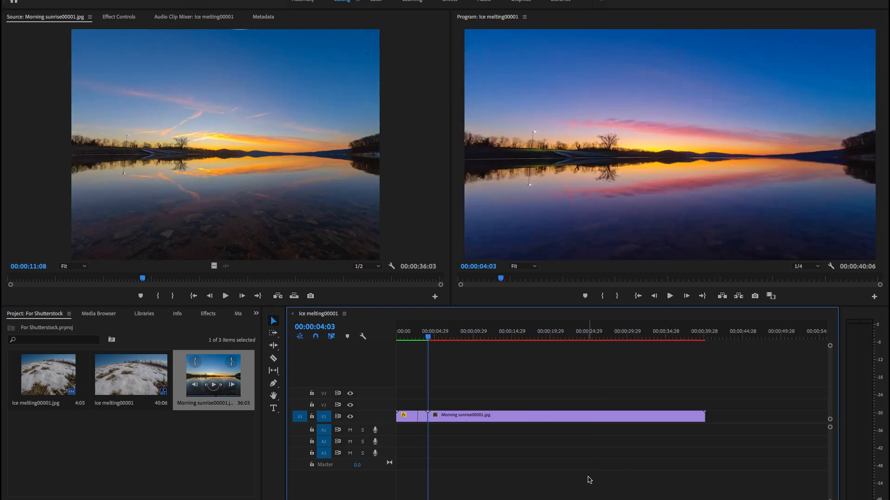
Step: Render the Ice melting00001 timeline with the Morning sunrise sequence placed on V1 directly after the existing clips
{"action": "key", "text": "Return"}
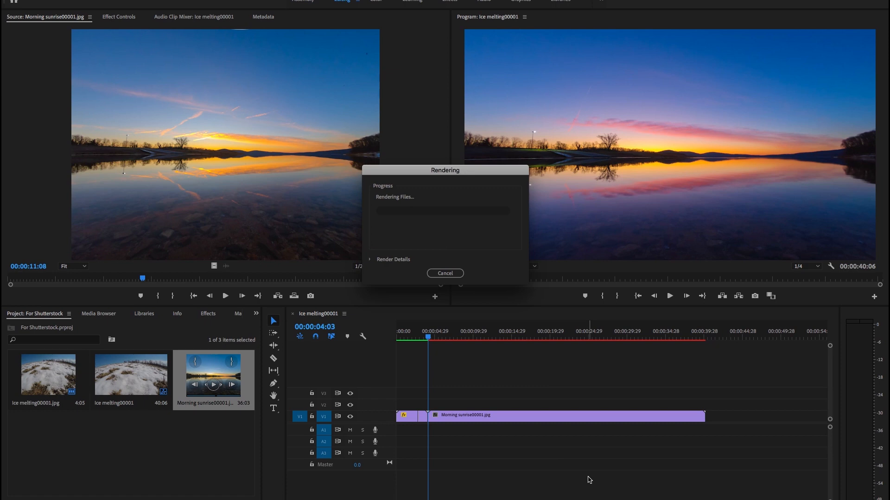